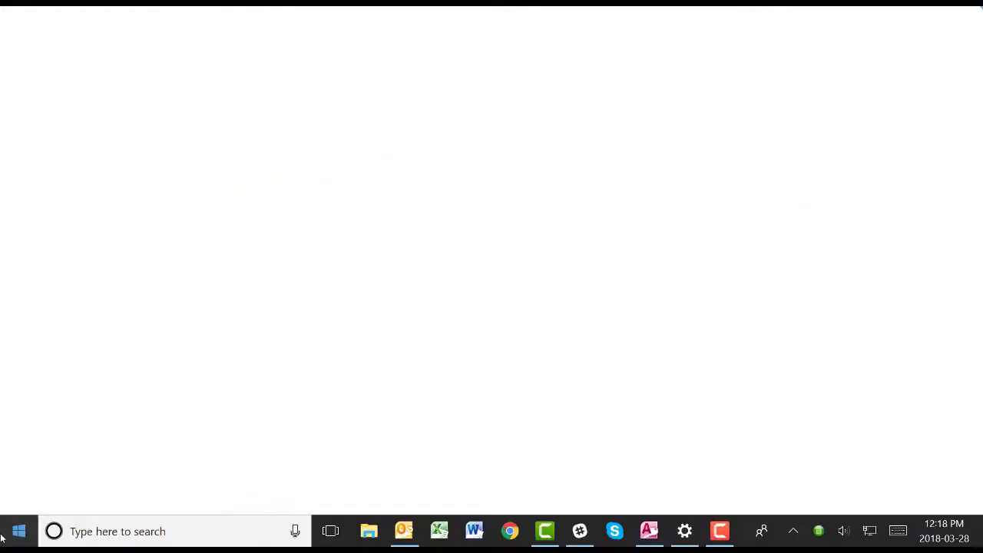
Open the Start menu to reach the installed Document Conversion Service programs.
key(super)
Stop the PEERNET Watch Folder Service from the Document Conversion Service Start menu group.
scroll(150, 368, down, 3)
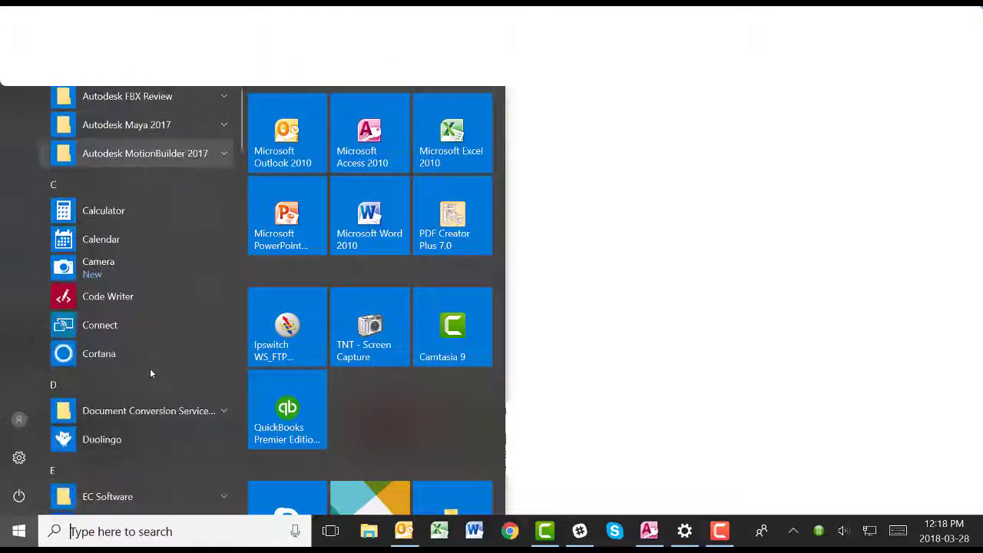
click(160, 343)
scroll(162, 345, down, 3)
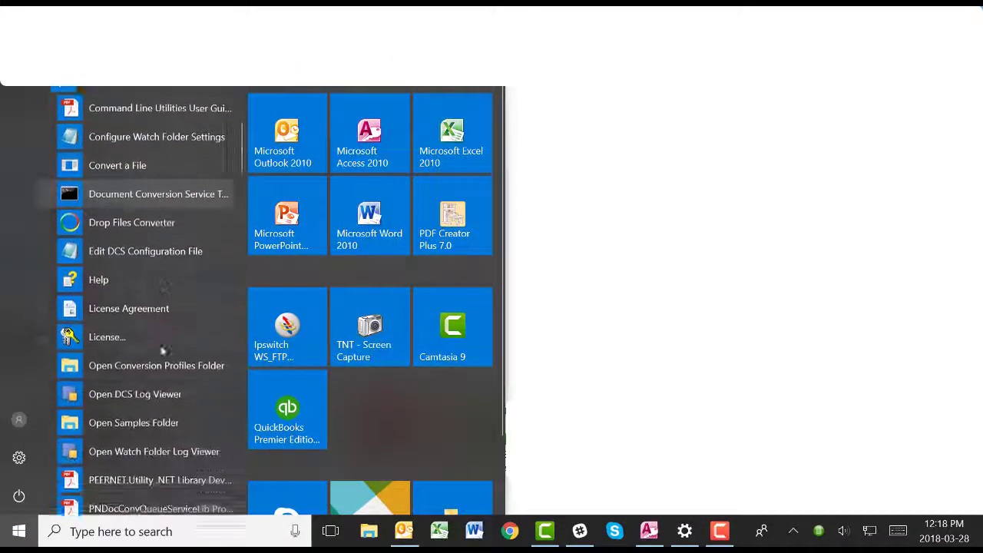
scroll(162, 347, down, 5)
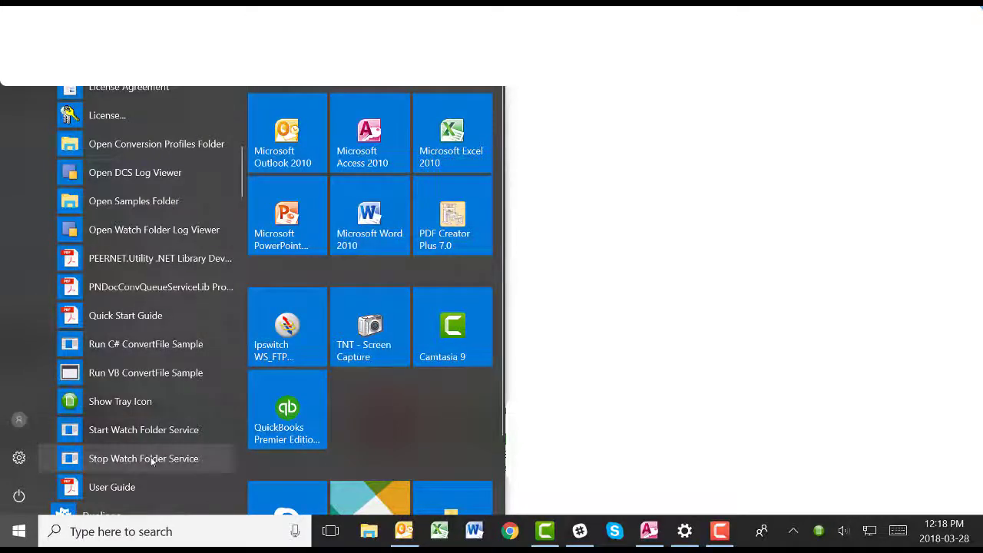
click(151, 459)
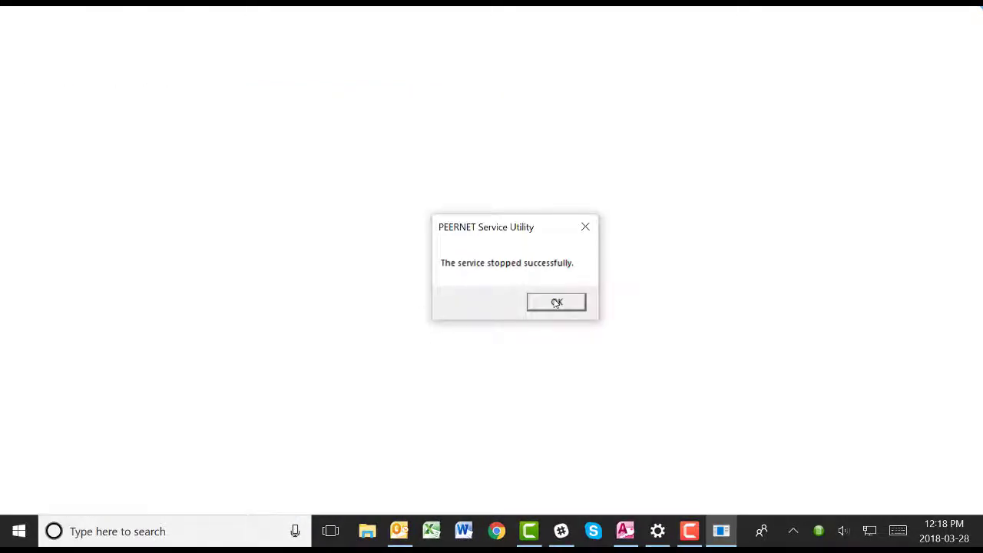
click(557, 302)
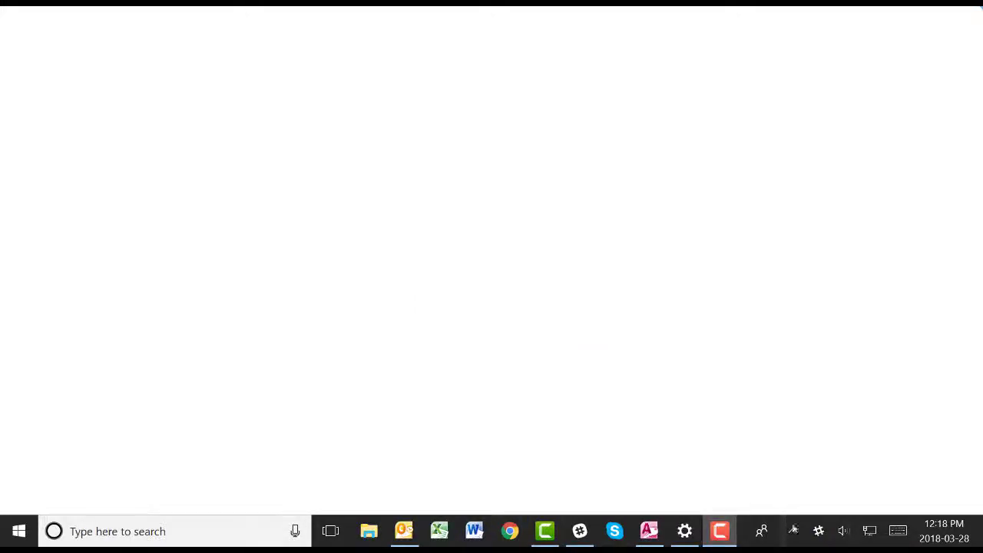
Stop the Document Conversion Service from the PEERNET tray icon.
click(795, 532)
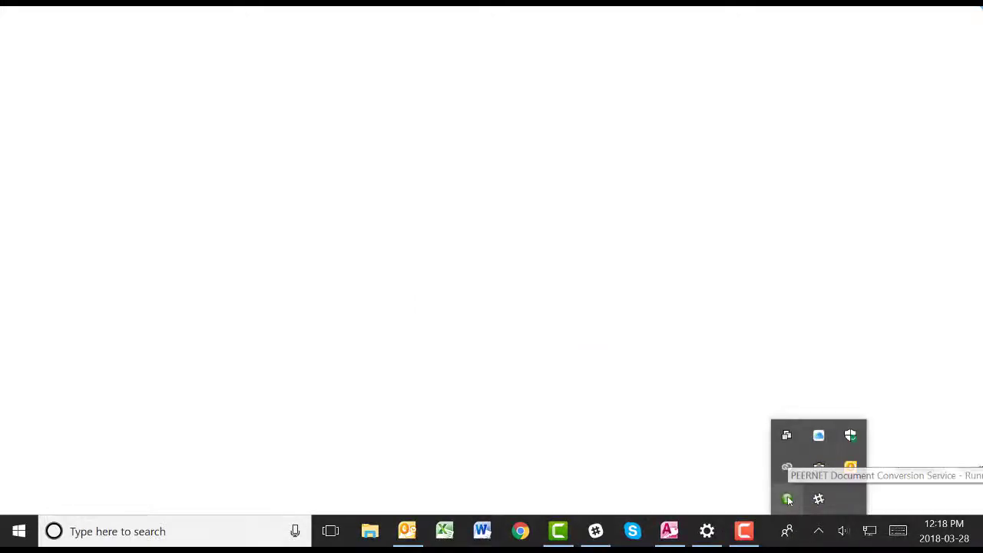
right_click(787, 500)
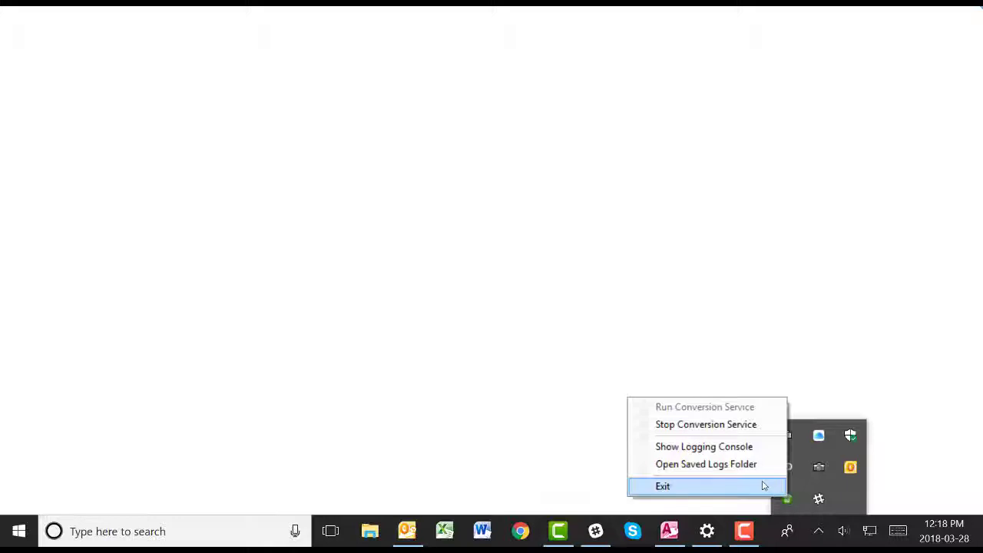
click(747, 425)
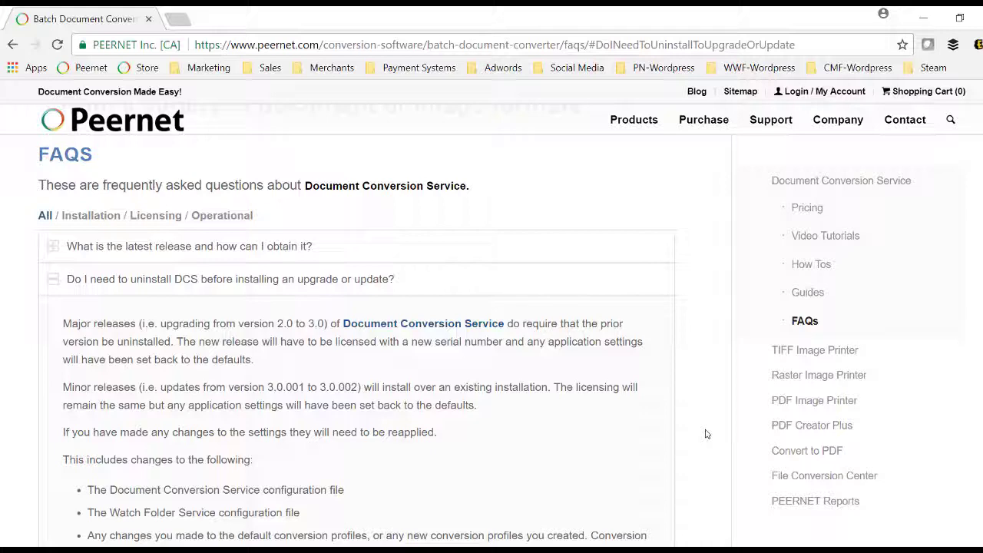
Scroll through the DCS FAQ on backing up configuration files and conversion profiles.
scroll(706, 434, down, 1)
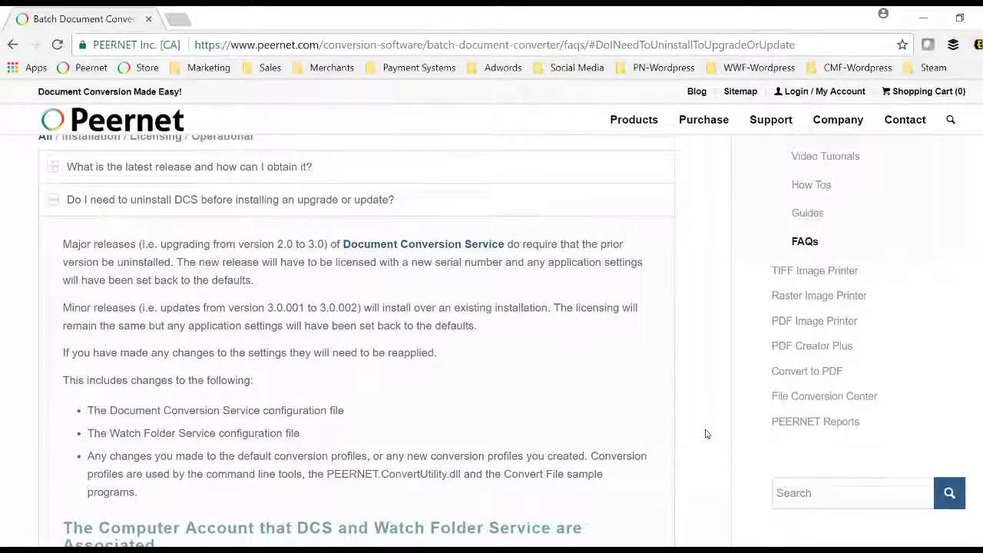
scroll(707, 434, down, 2)
scroll(706, 433, down, 3)
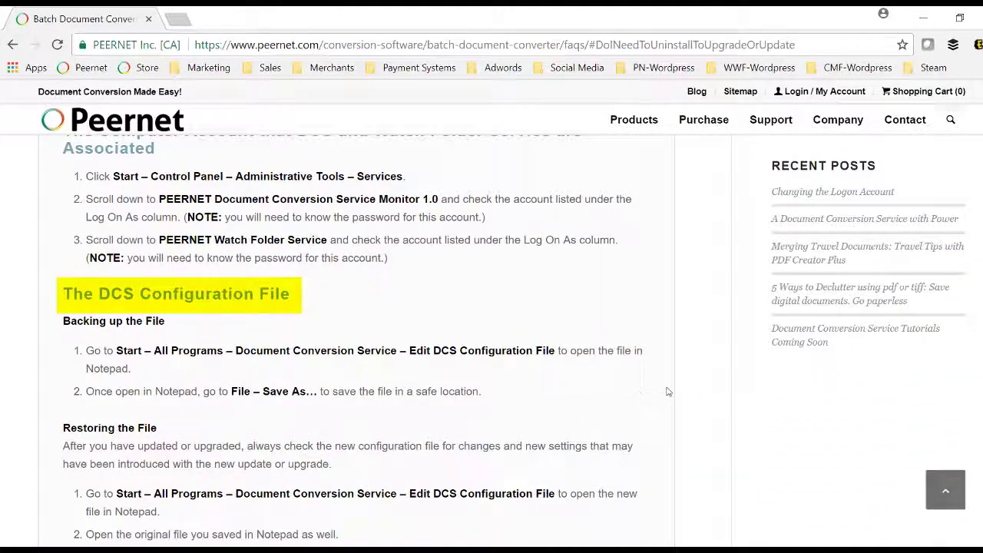
scroll(667, 391, down, 4)
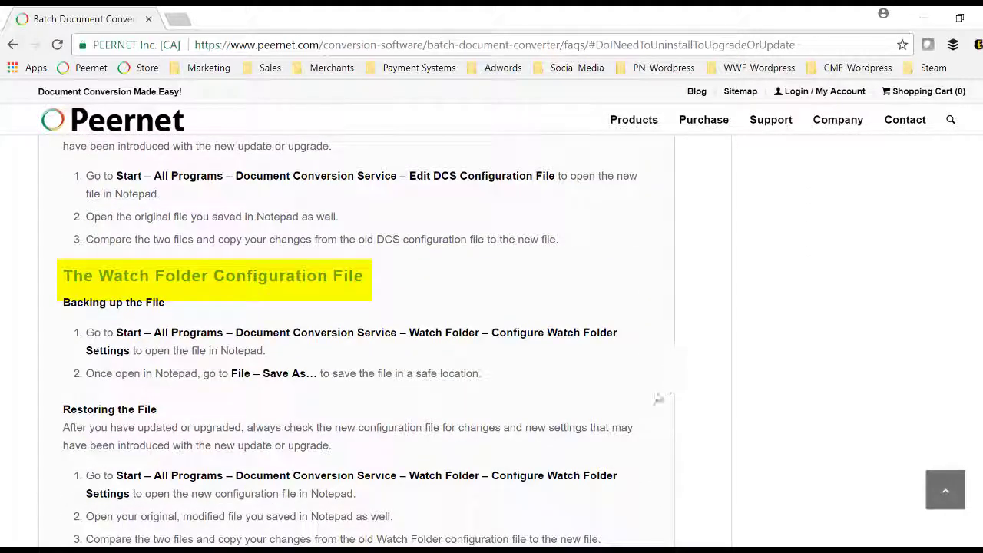
scroll(662, 425, down, 1)
scroll(661, 425, down, 3)
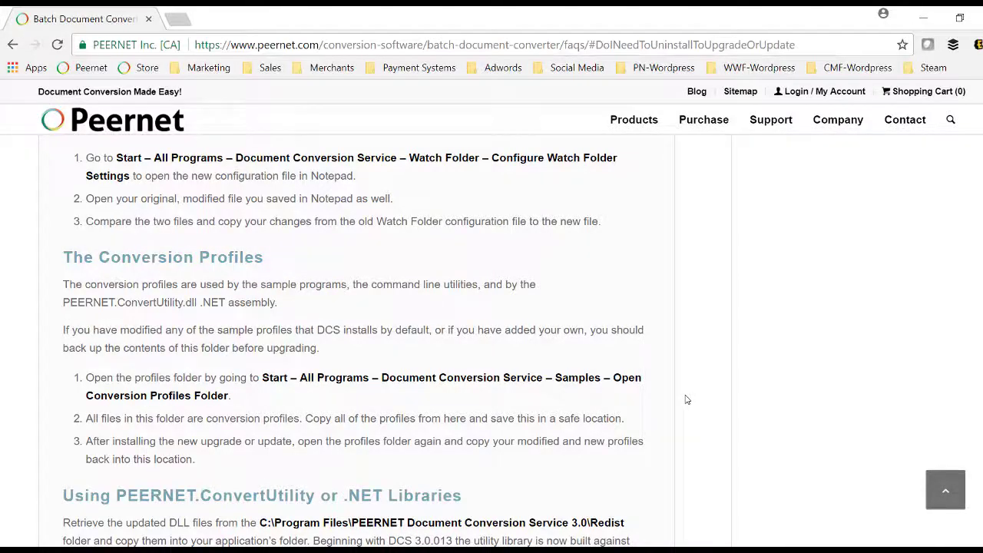
scroll(686, 399, up, 8)
scroll(687, 400, up, 4)
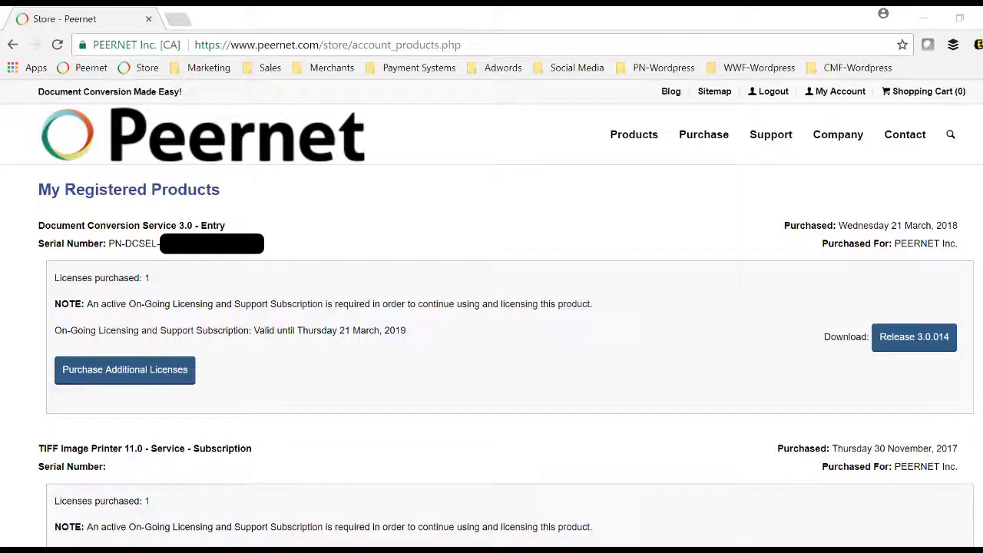
Save a backup copy of PNDocConvWatchFolderService.exe.config into Documents.
key(super)
scroll(116, 378, down, 4)
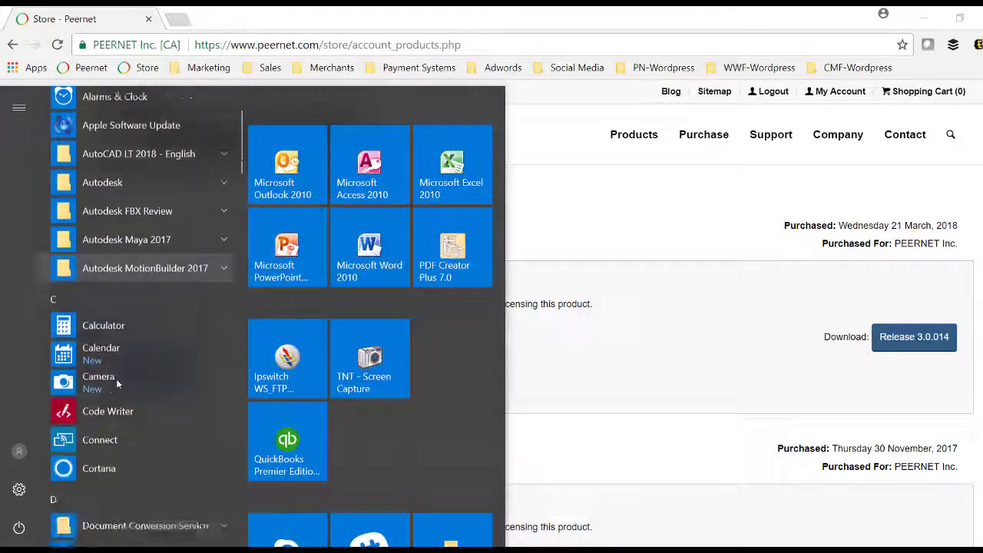
click(119, 441)
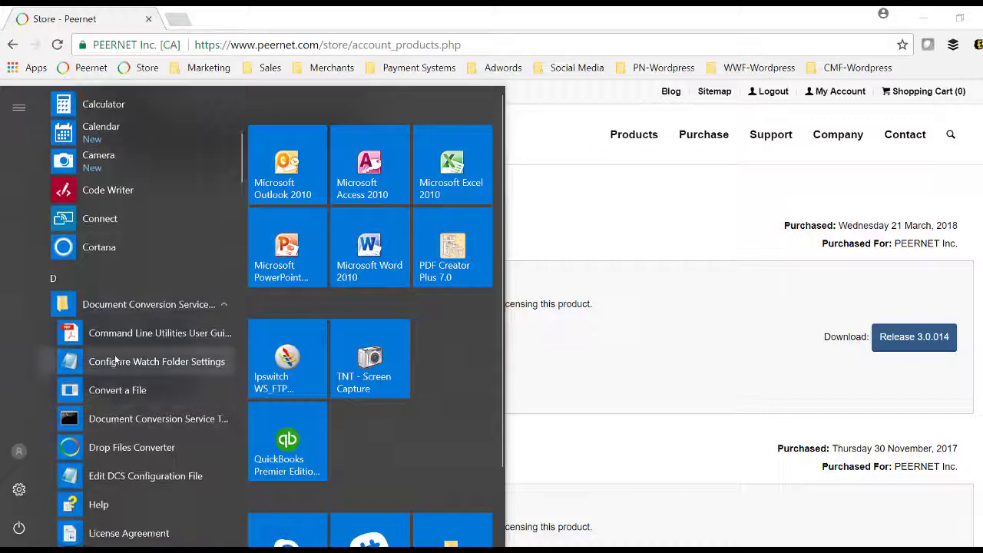
click(114, 361)
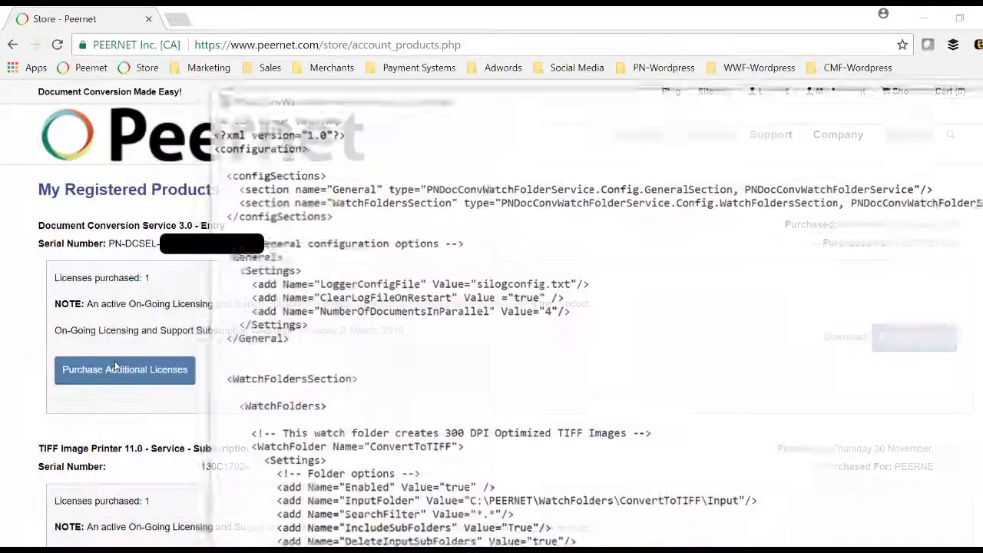
click(214, 118)
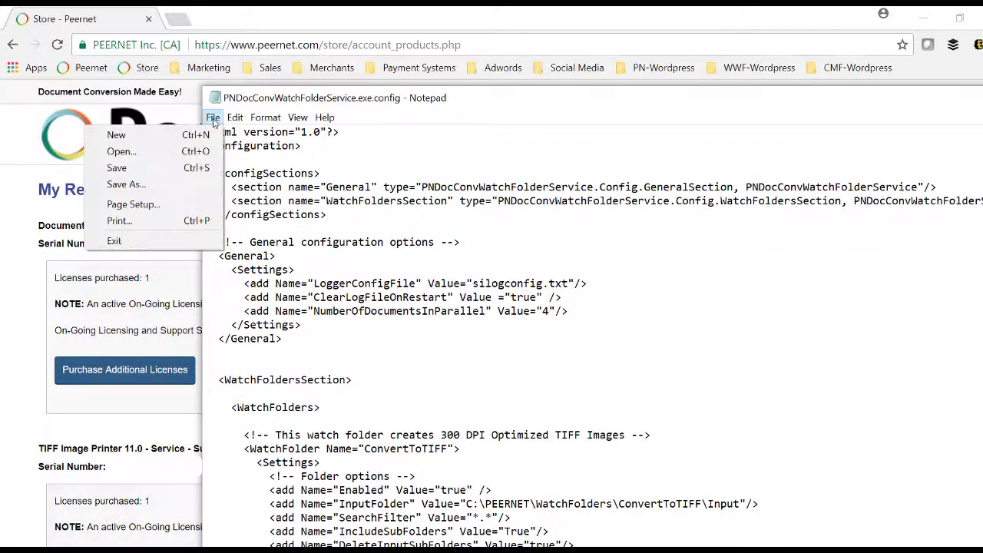
click(138, 184)
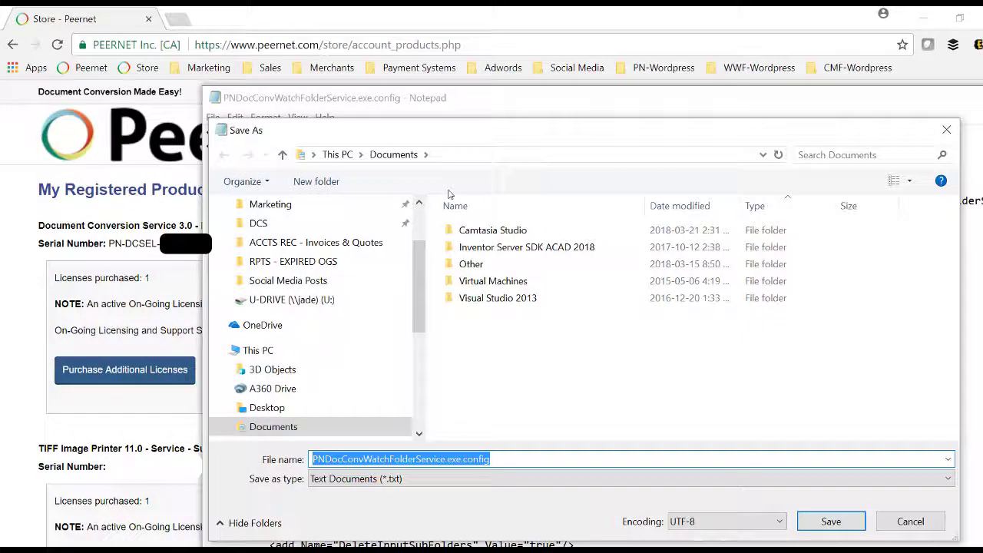
click(830, 521)
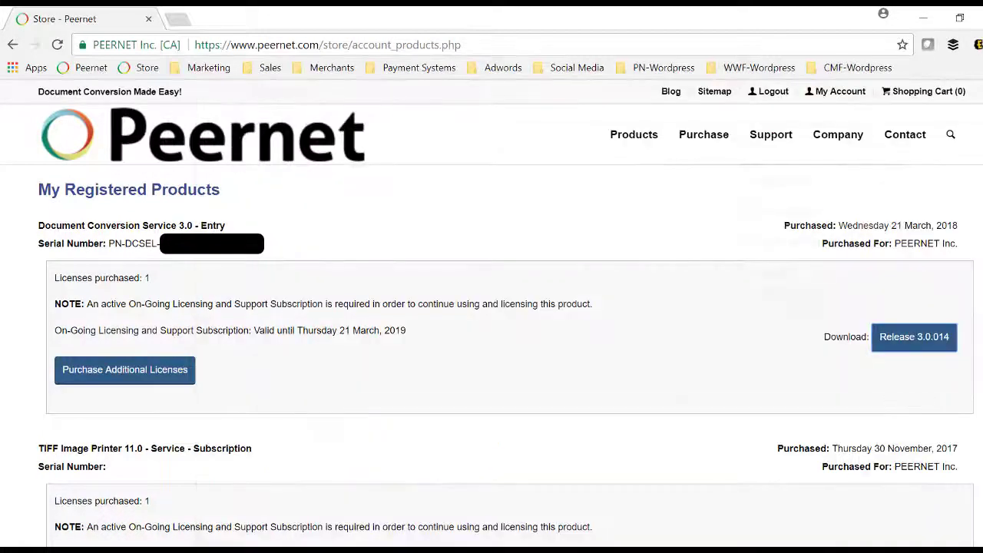
Save a backup of PNJobItemProcessor.exe.config into Documents and close Notepad.
key(super)
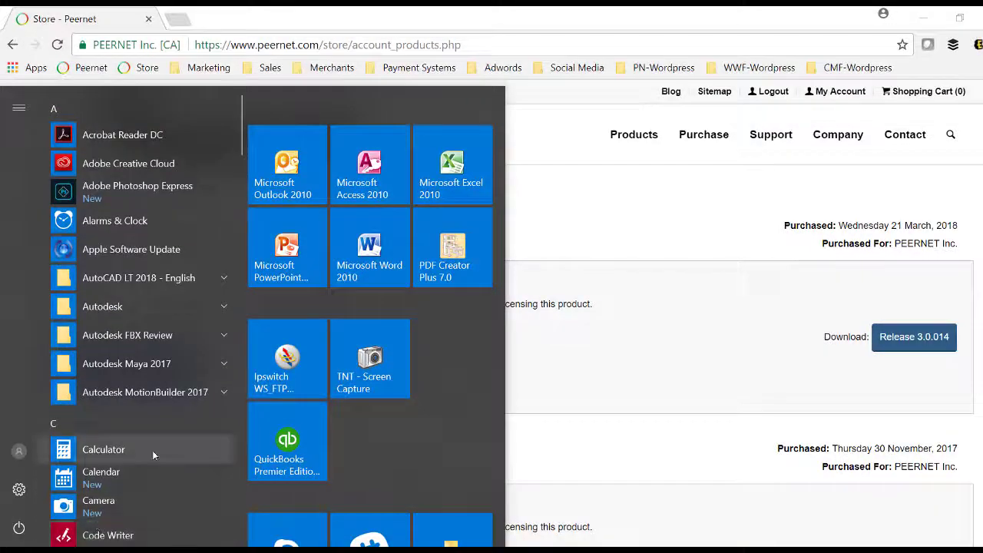
scroll(152, 450, down, 3)
click(152, 449)
scroll(155, 446, down, 3)
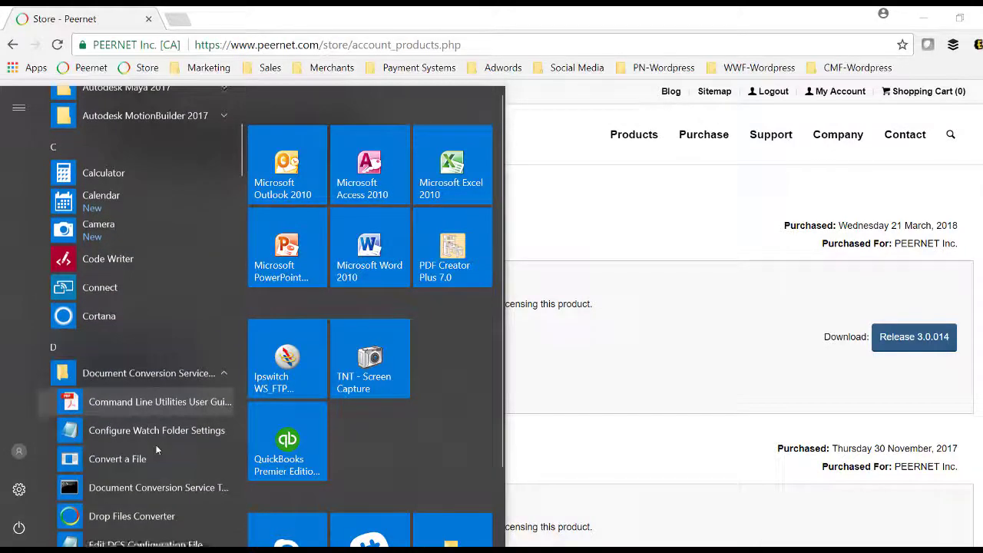
click(149, 406)
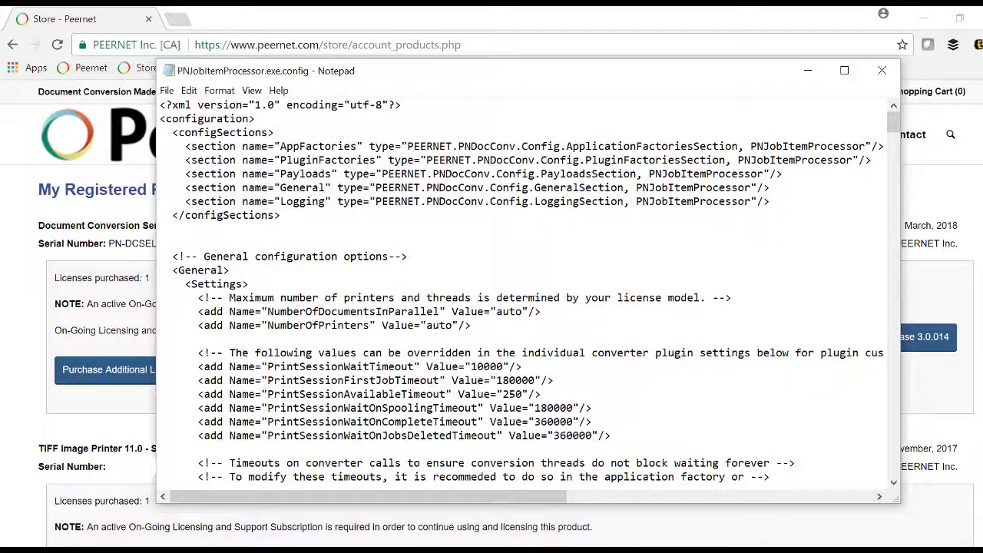
click(166, 90)
click(77, 157)
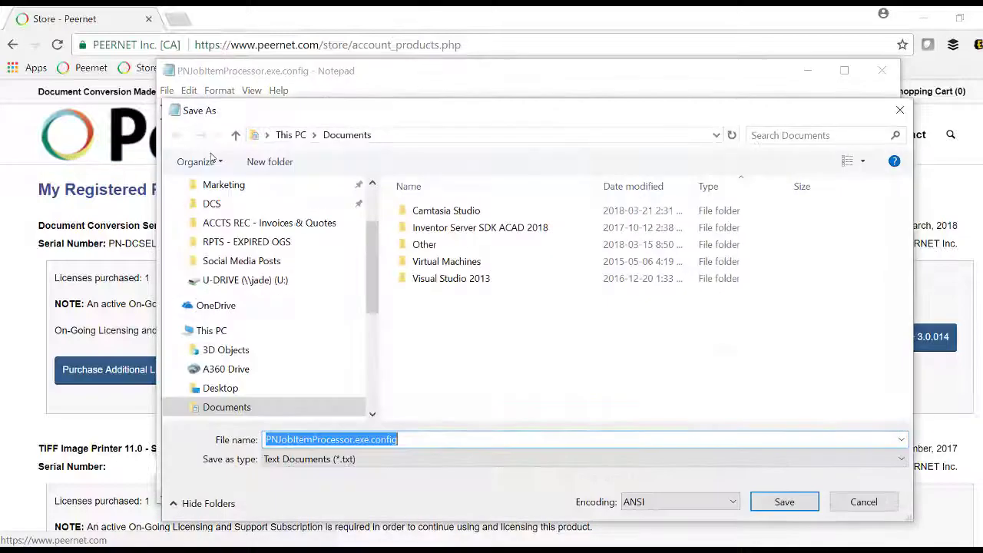
click(783, 501)
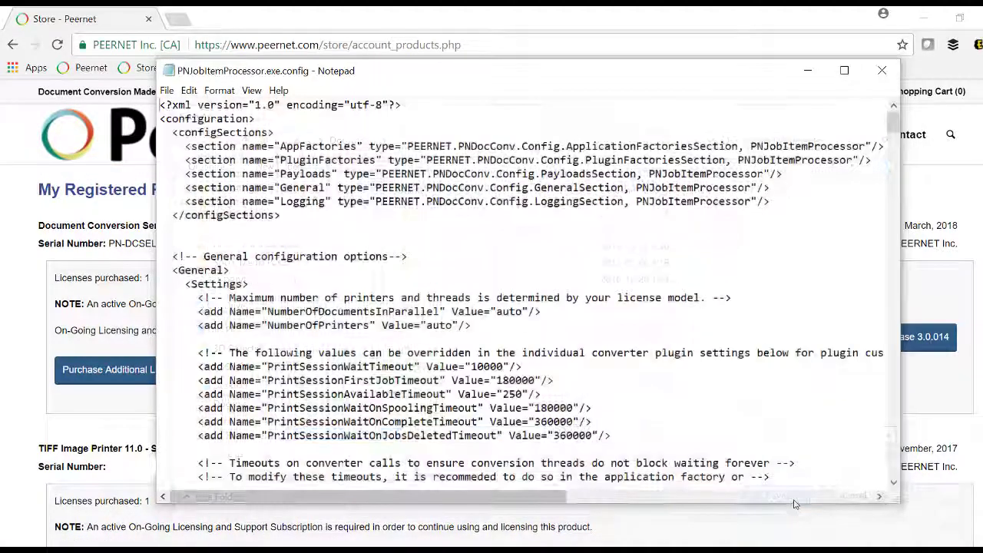
click(885, 72)
Open the Conversion Profiles folder from the Document Conversion Service Start menu group.
key(super)
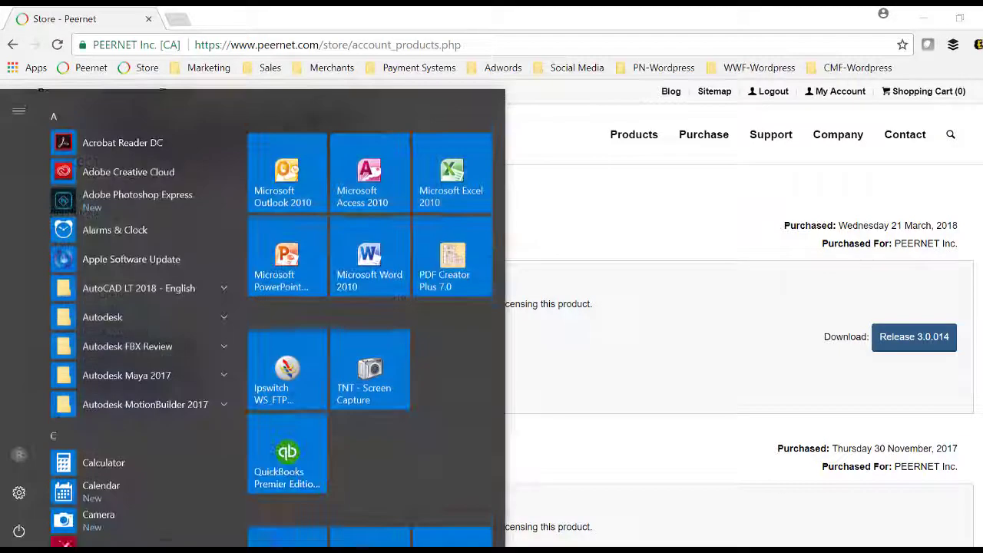
scroll(123, 446, down, 3)
click(123, 442)
scroll(123, 451, down, 2)
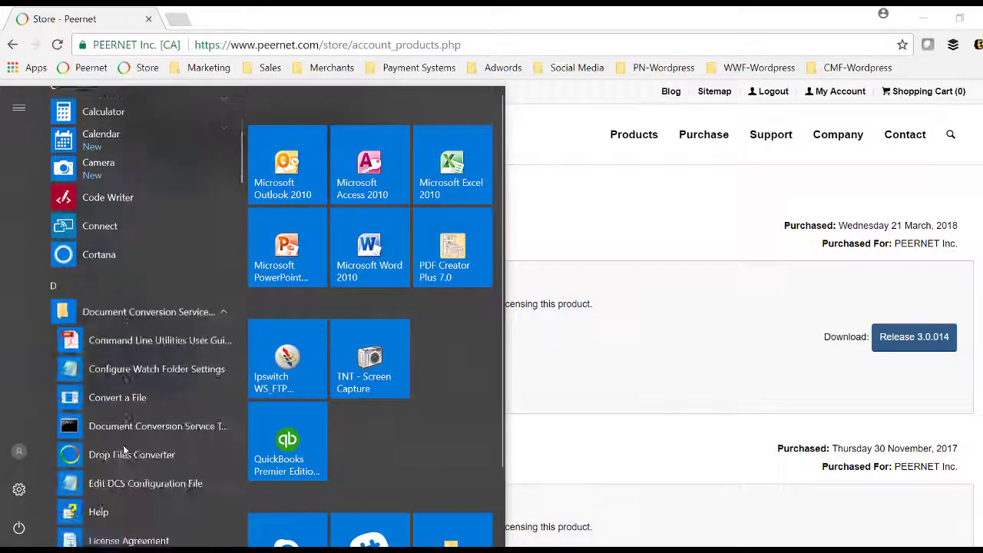
scroll(122, 451, down, 2)
click(123, 521)
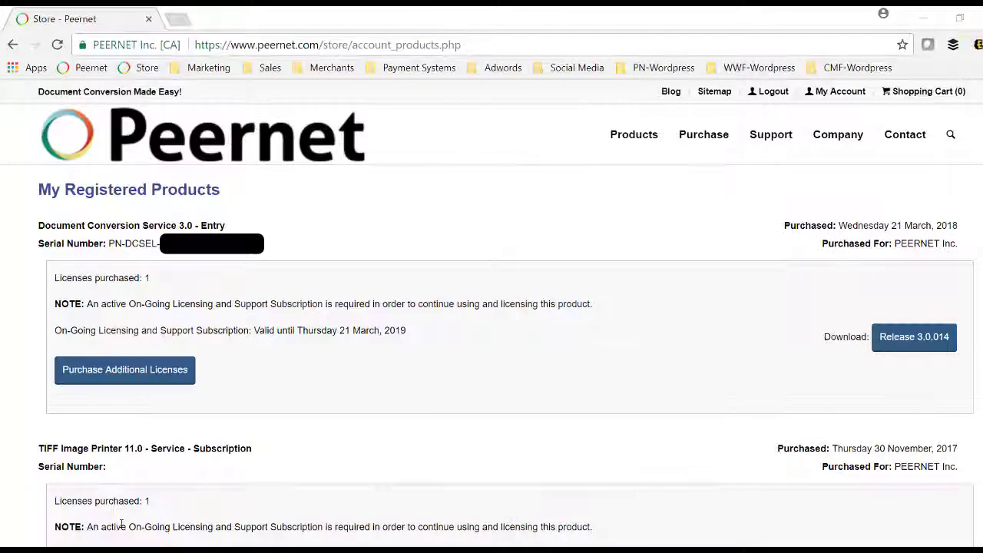
Copy Adobe PDF Multipage.xml into Documents and close the Profiles window.
right_click(506, 224)
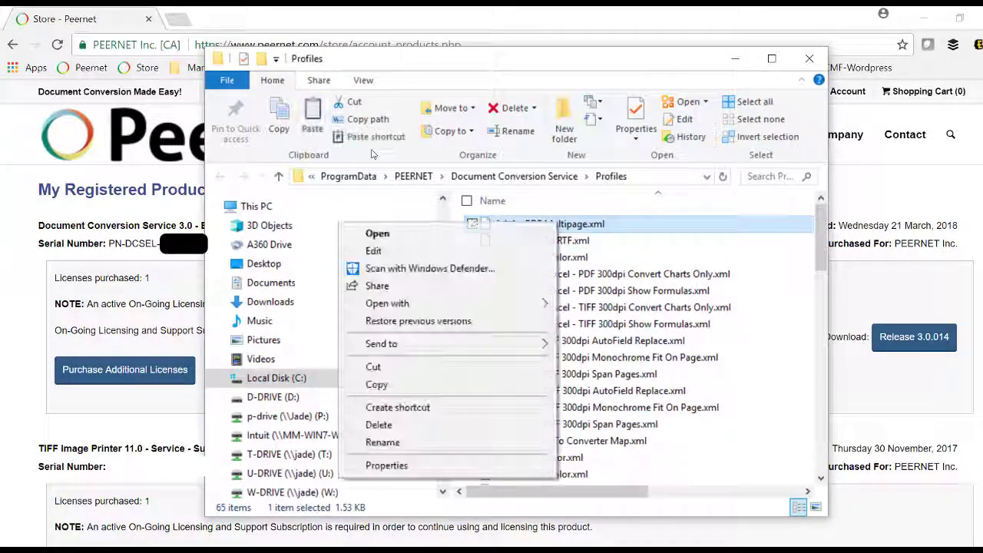
click(376, 384)
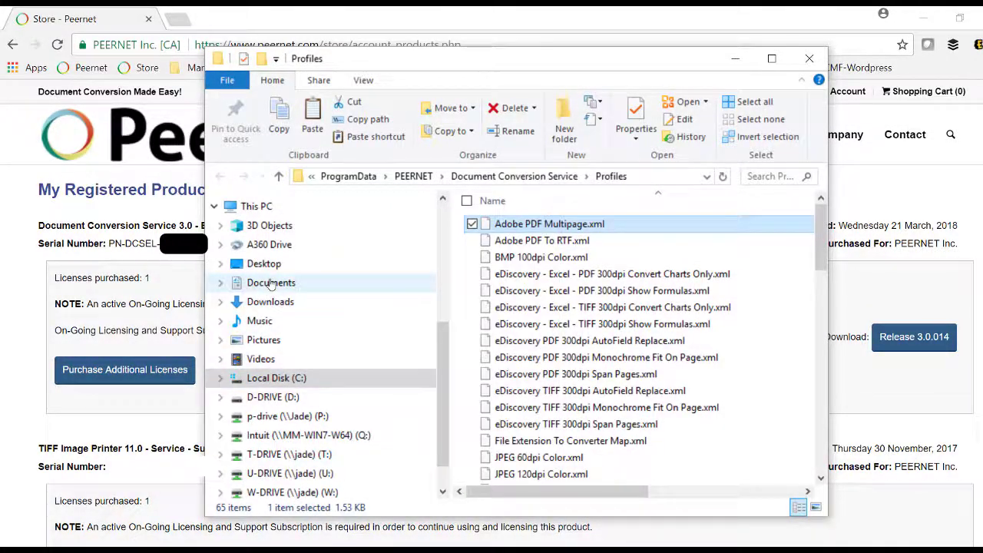
right_click(270, 283)
click(130, 492)
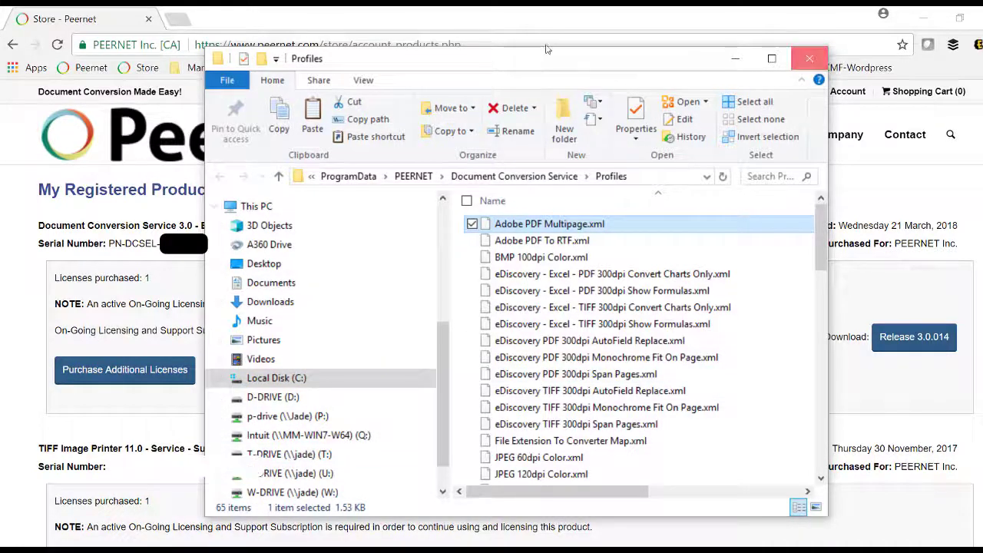
click(810, 58)
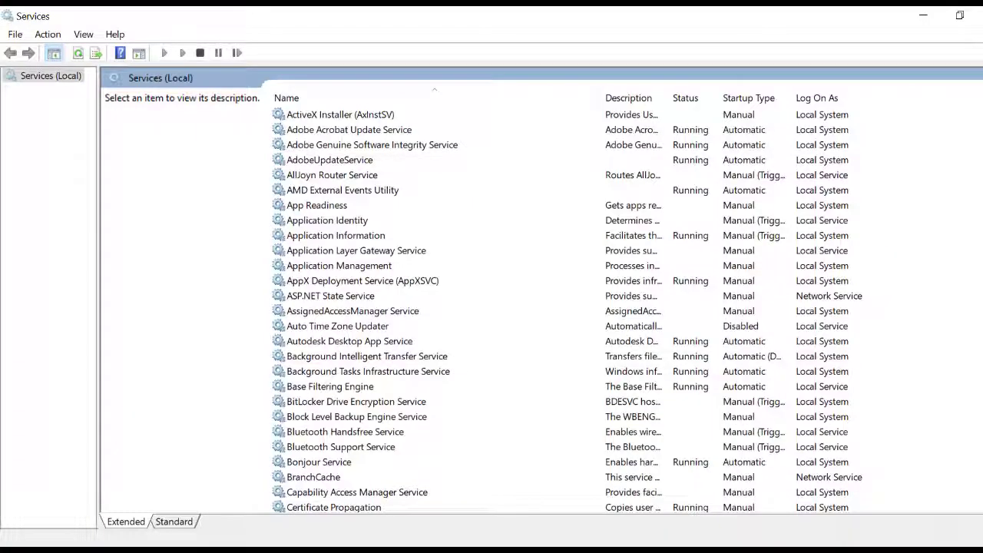
Select PEERNET Service Monitor 1.0, then the stopped PEERNET Watch Folder Service.
scroll(491, 307, down, 20)
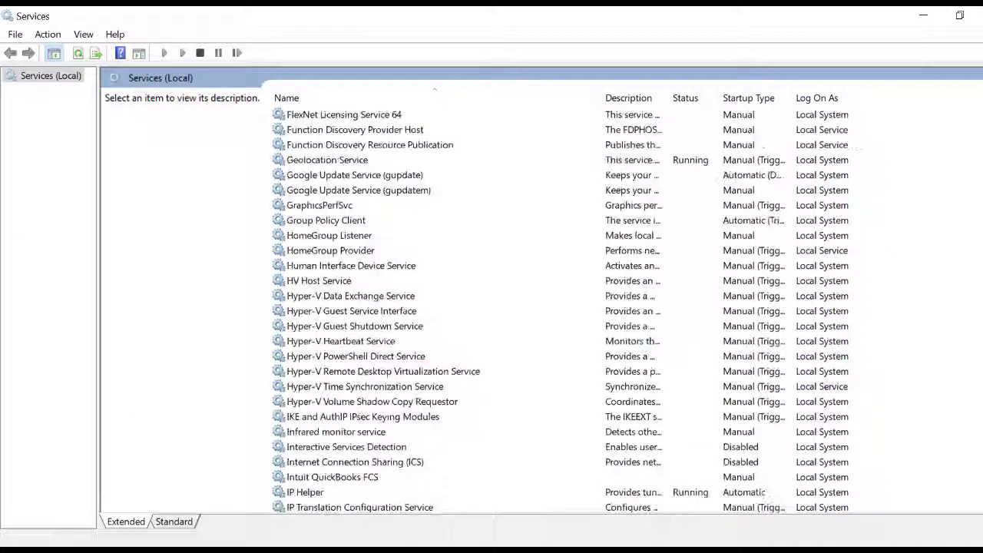
scroll(491, 307, down, 20)
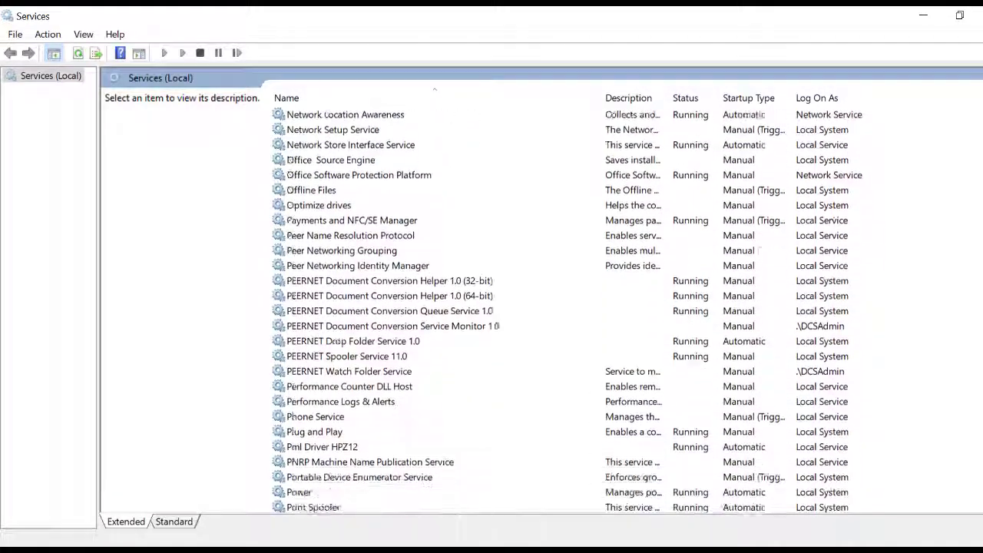
scroll(414, 277, down, 2)
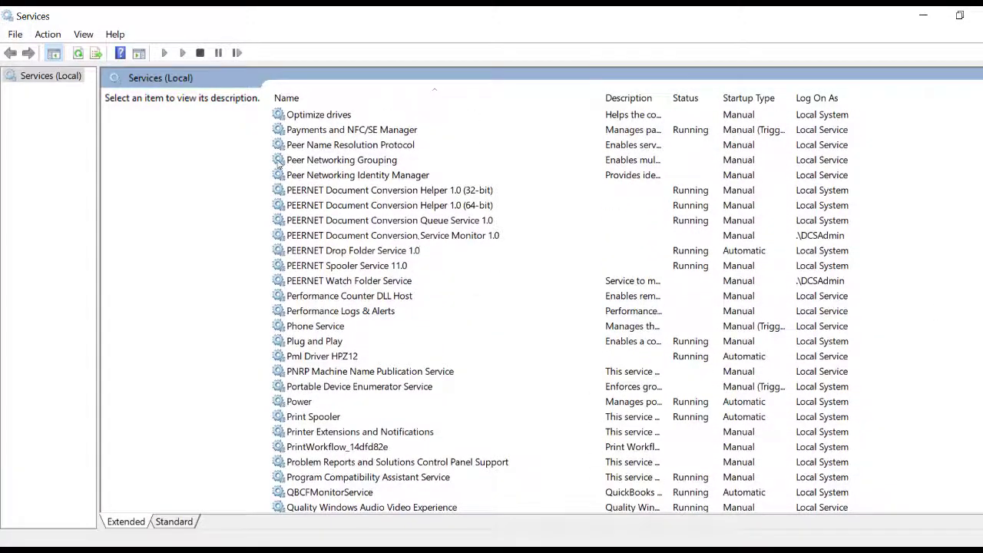
click(422, 238)
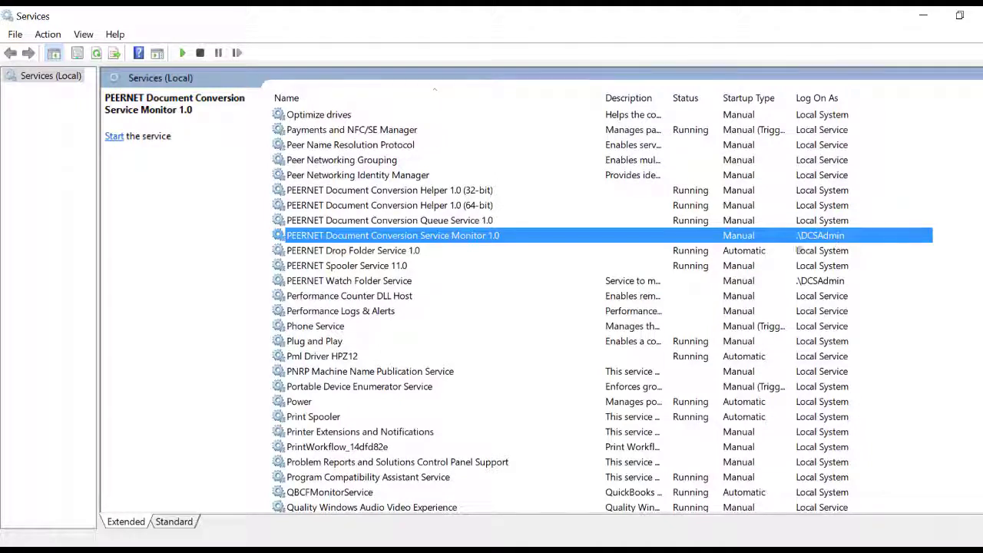
click(386, 281)
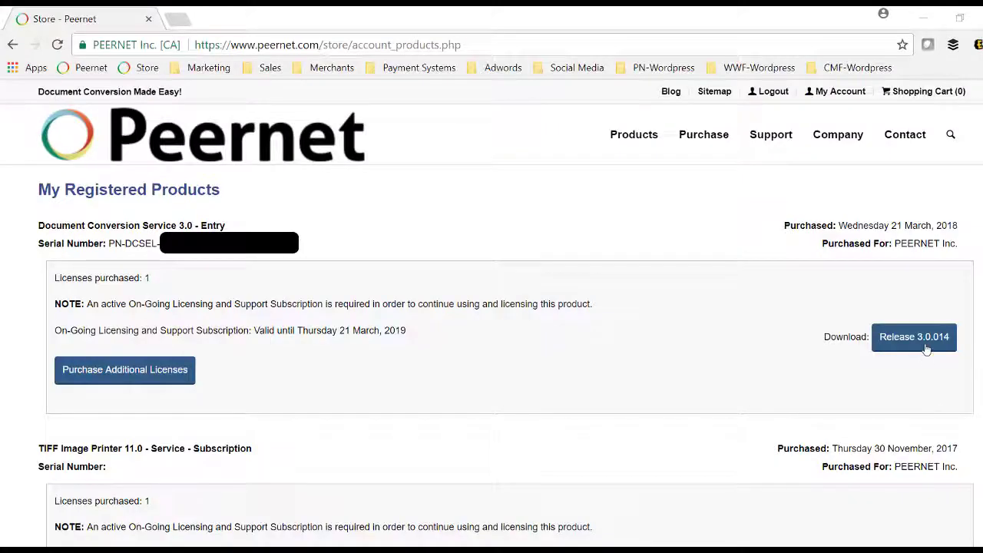
Download the Release 3.0.014 installer pndcssetup_3.0.014.exe and run it past the welcome page.
click(926, 344)
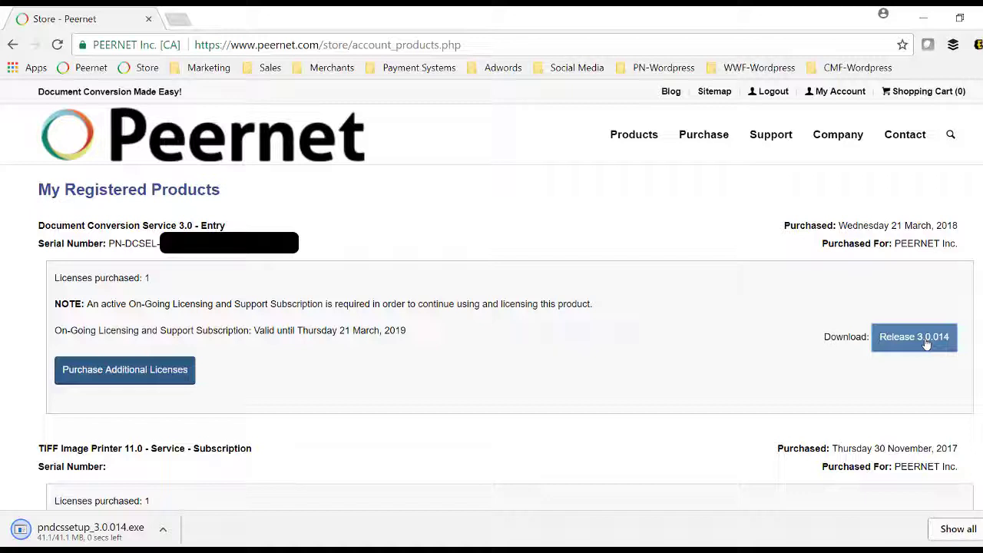
click(96, 533)
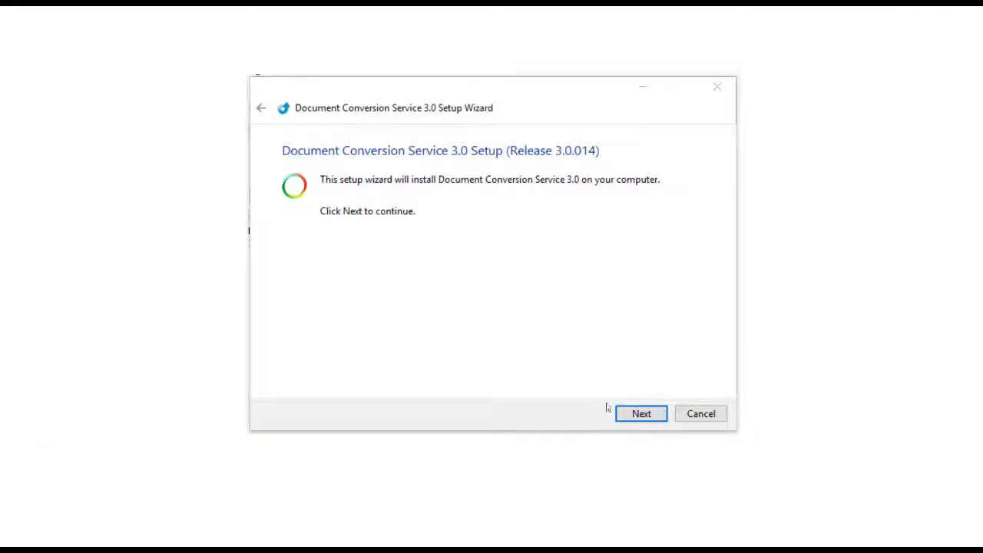
click(639, 413)
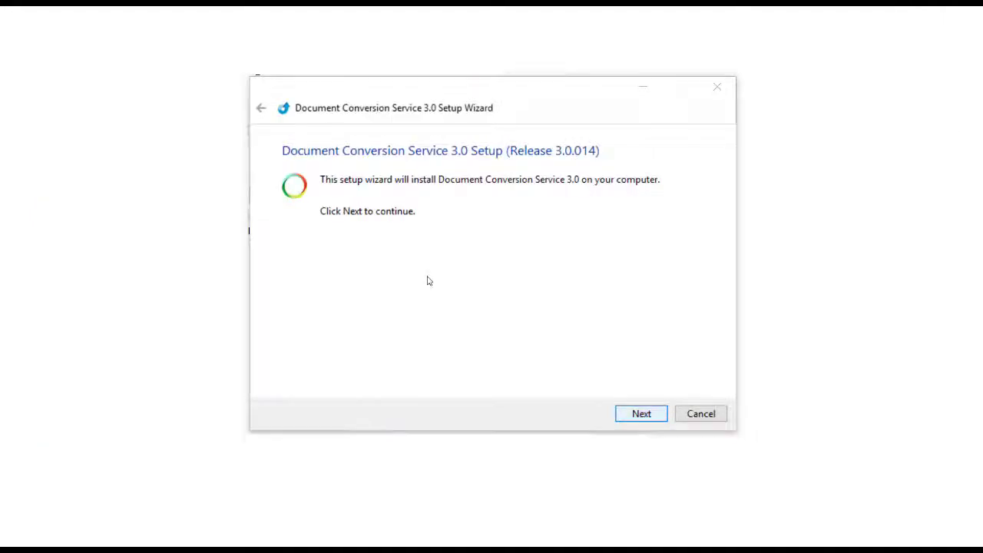
Accept the licence, enter user name and company, and keep .\DCSAdmin with its password.
key(Return)
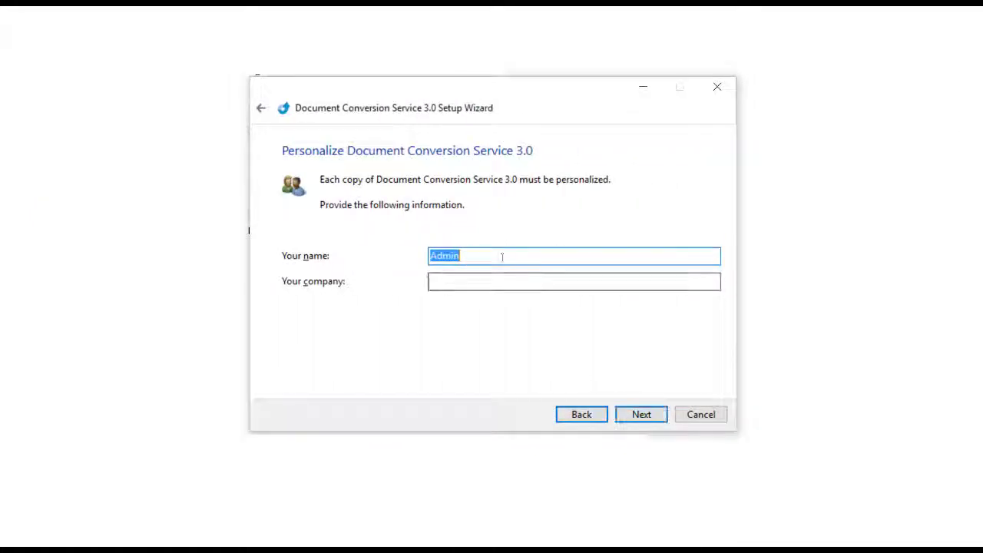
text(John Smith)
key(Tab)
text(Peernet In)
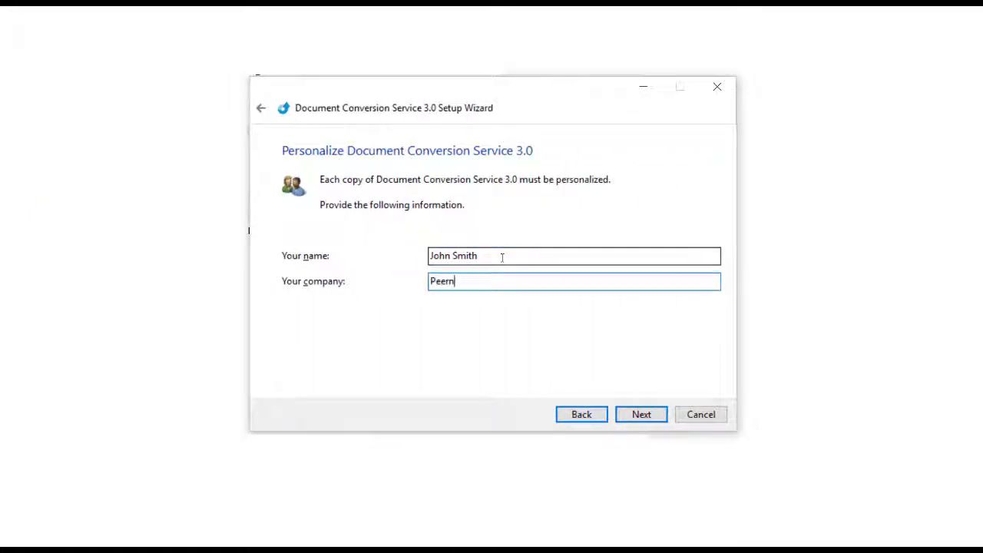
key(Return)
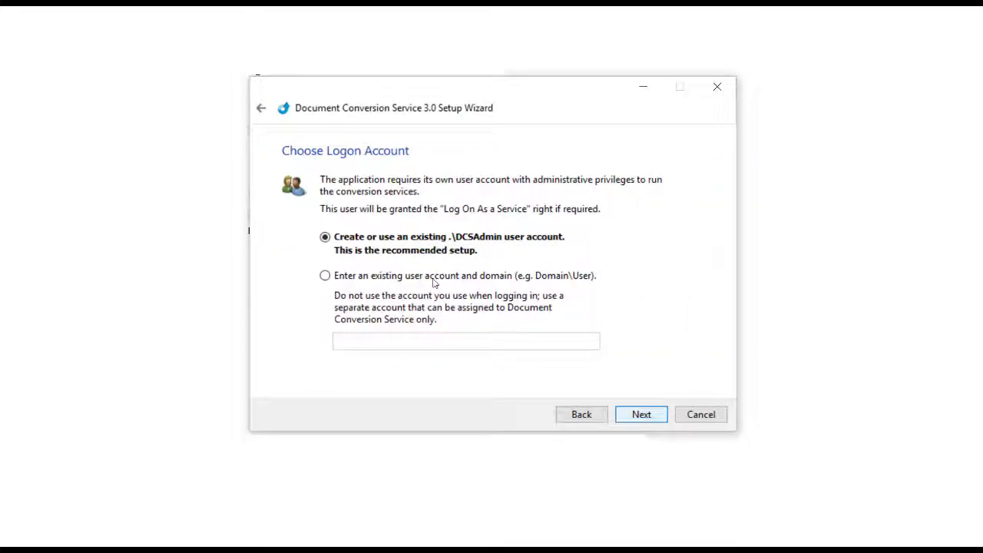
key(Return)
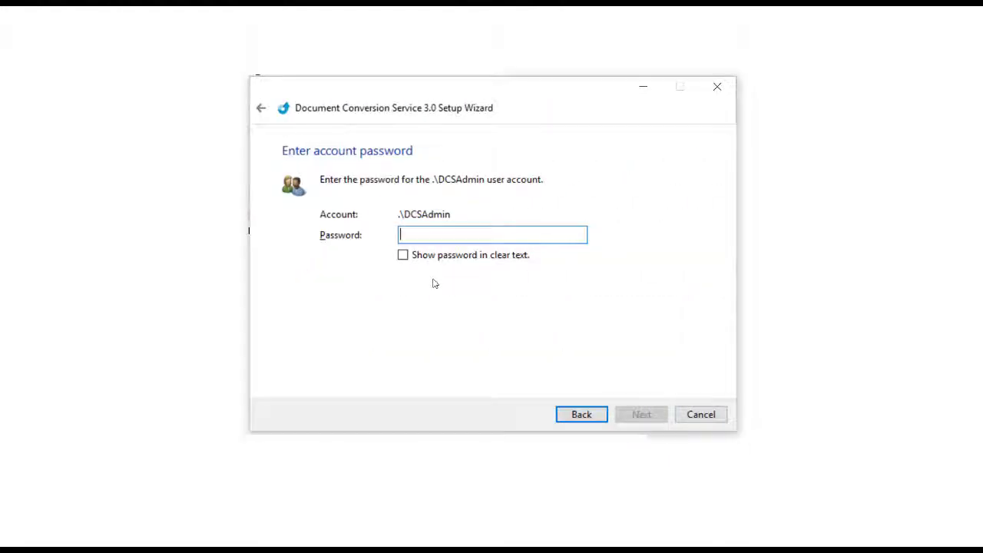
text(*******)
click(659, 423)
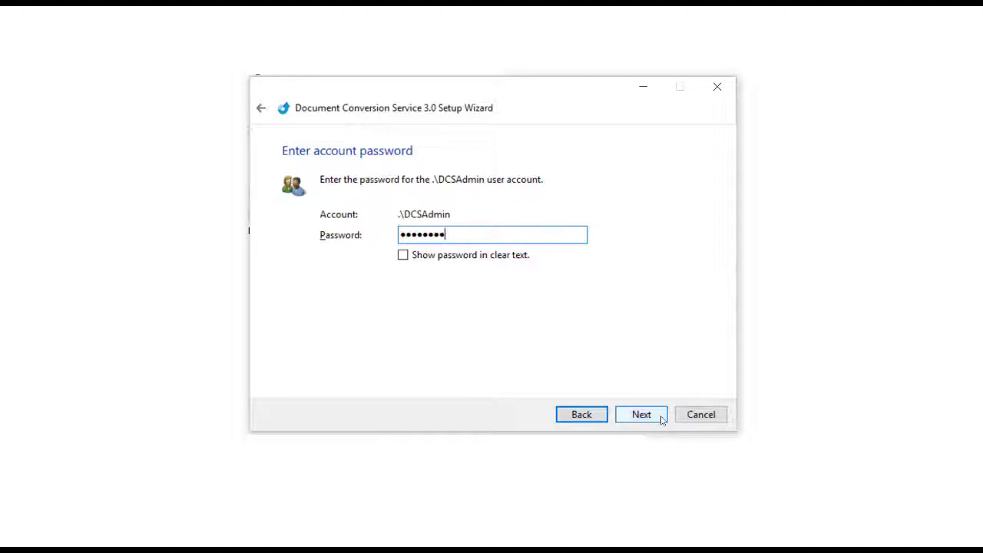
Install to the default folder and program group, untick Show the Quick Start Guide, and finish.
key(Return)
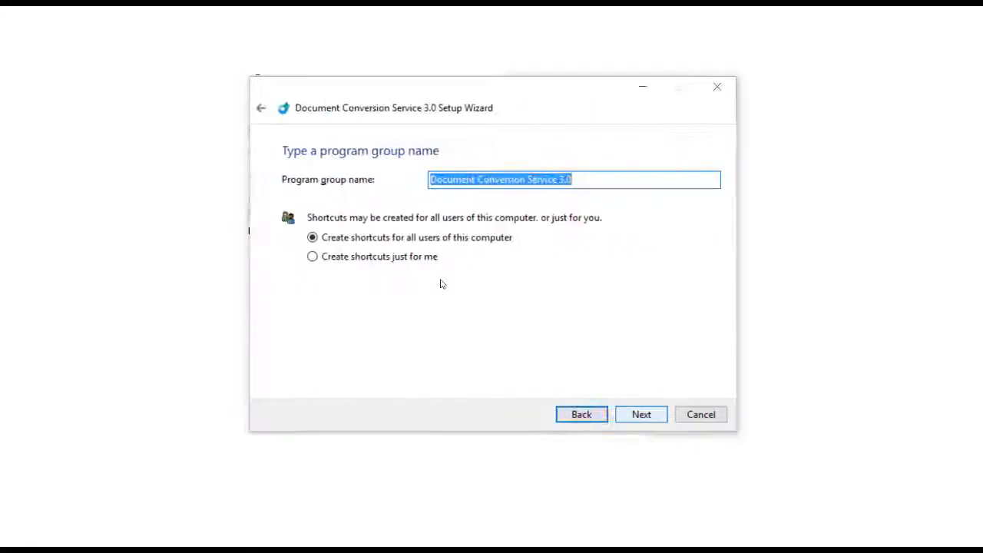
key(Return)
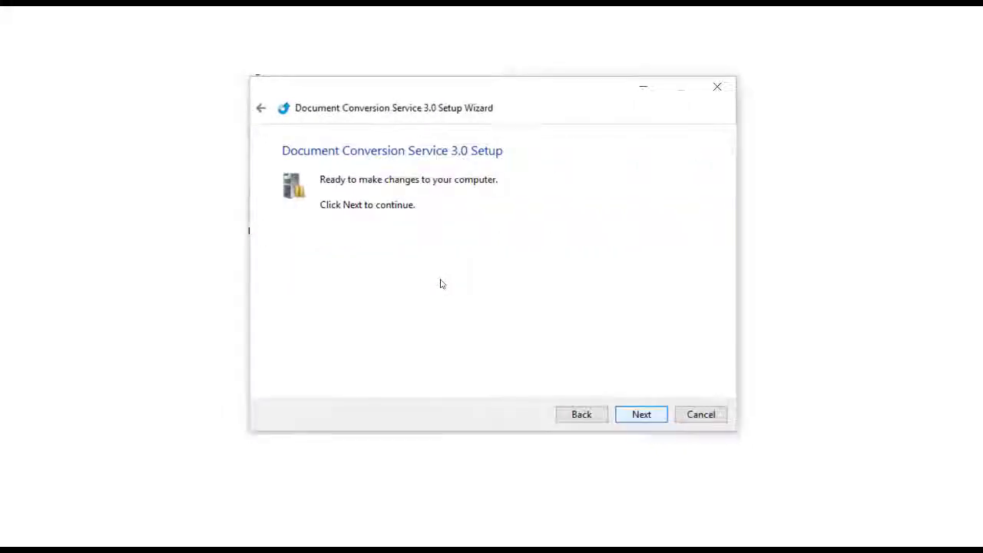
key(Return)
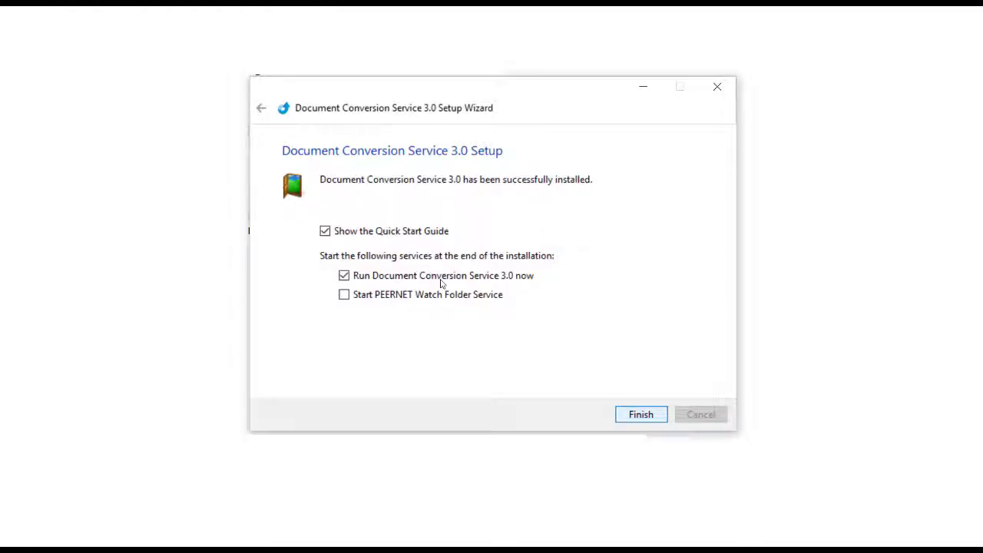
click(325, 232)
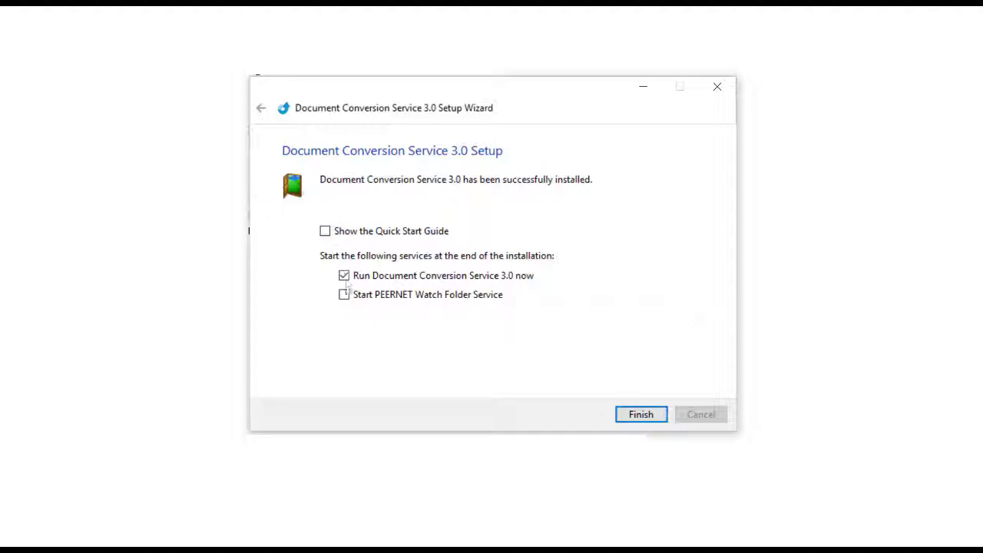
click(344, 275)
click(639, 414)
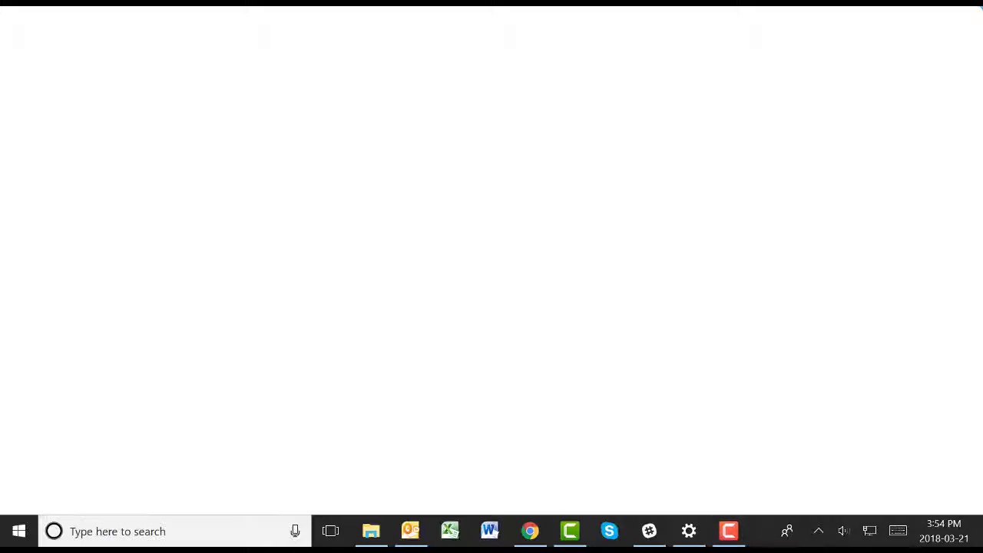
View the Document Conversion Service 3.0 License status showing 30 evaluation days, then close it.
key(super)
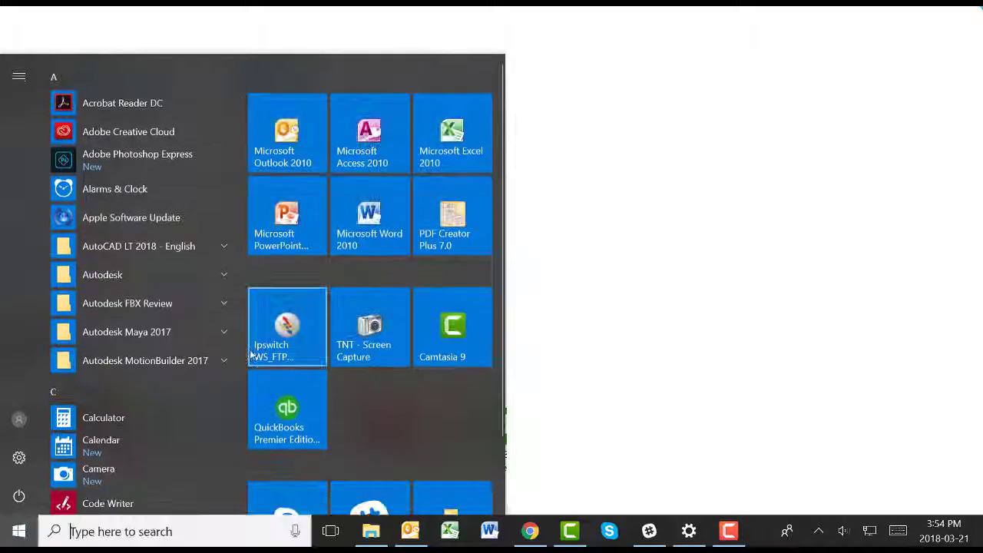
scroll(368, 269, down, 2)
scroll(214, 351, down, 3)
scroll(213, 351, down, 3)
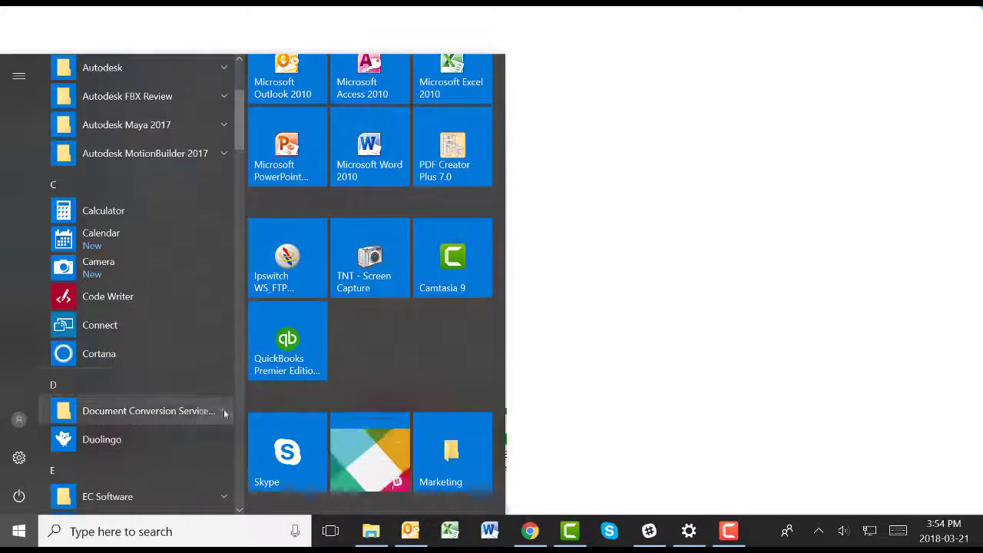
click(223, 410)
scroll(182, 430, down, 4)
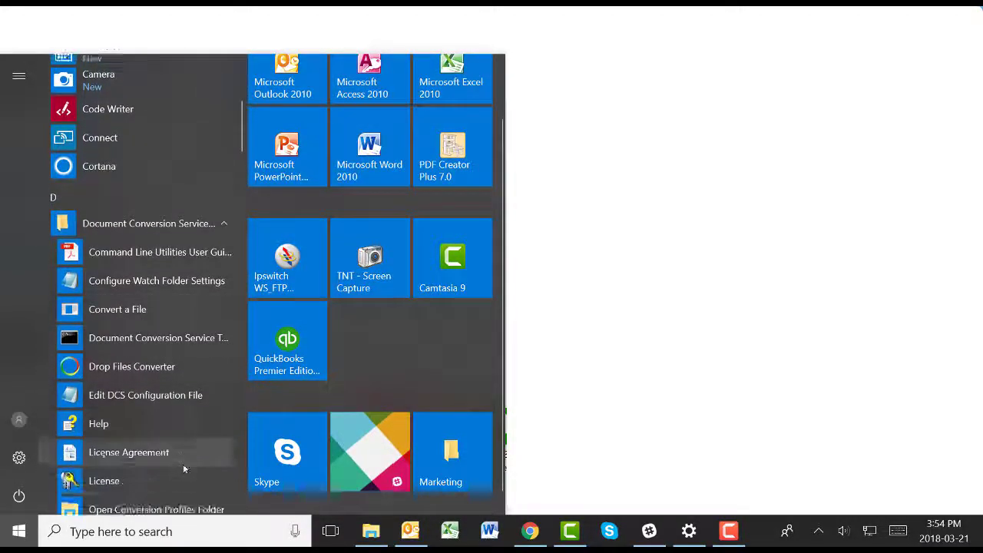
click(148, 399)
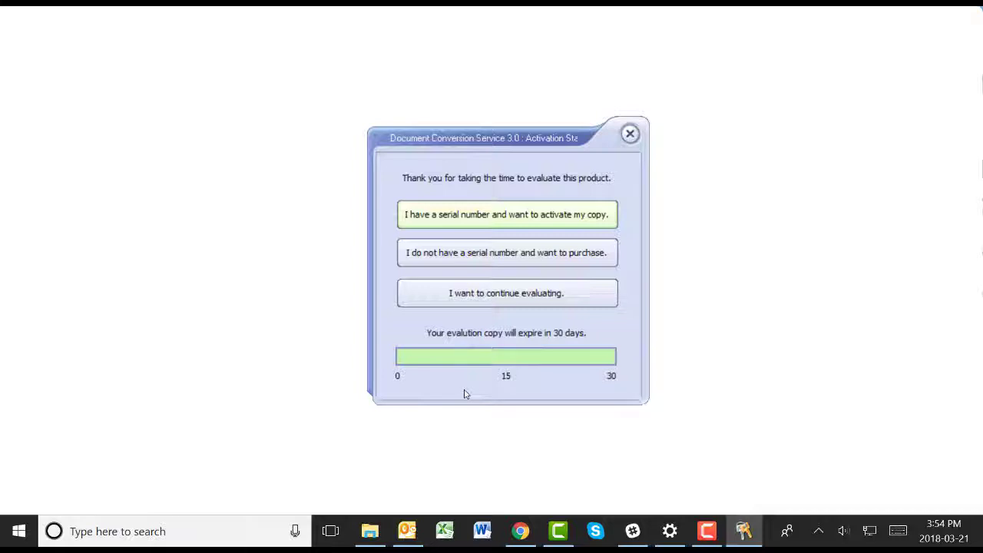
click(579, 292)
Launch the Document Conversion Service 3.0 activation wizard from the Start menu.
click(19, 530)
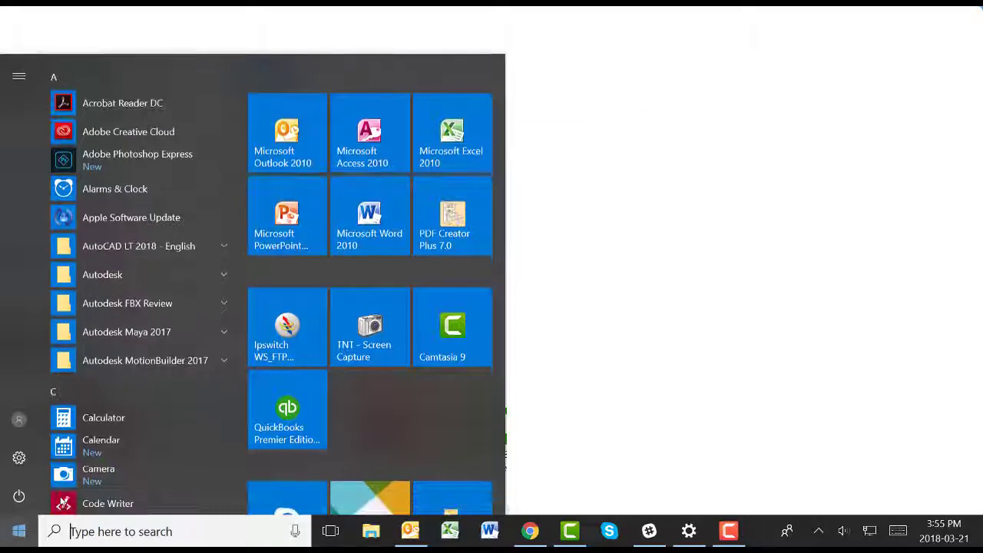
scroll(127, 397, down, 5)
click(127, 410)
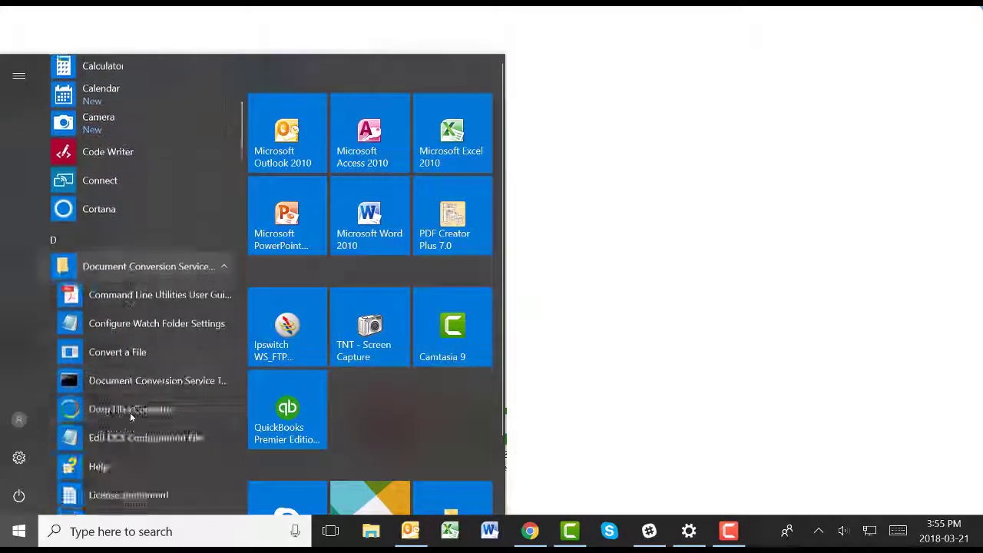
click(192, 453)
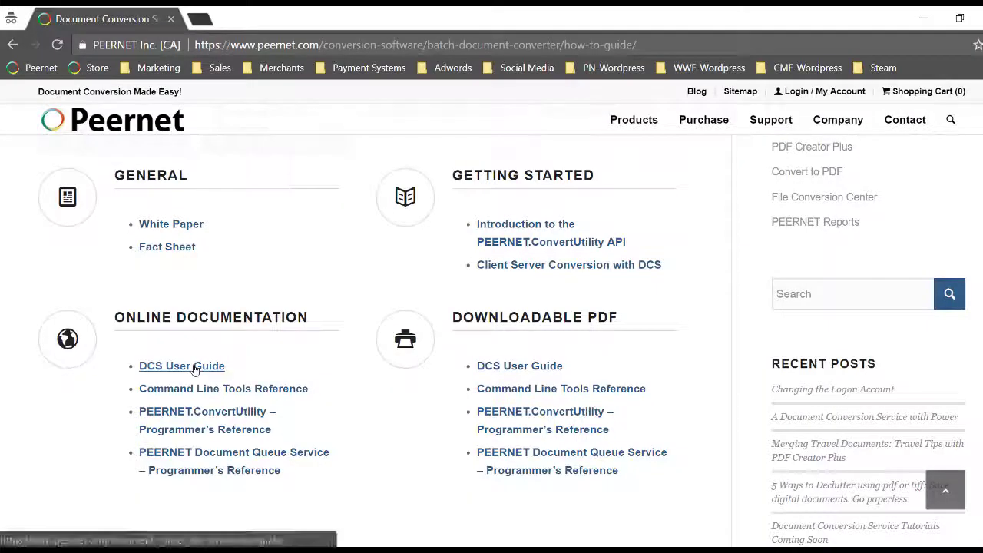
In the online DCS User Guide, open Activating the Document Conversion Service > Manually Activating.
click(192, 370)
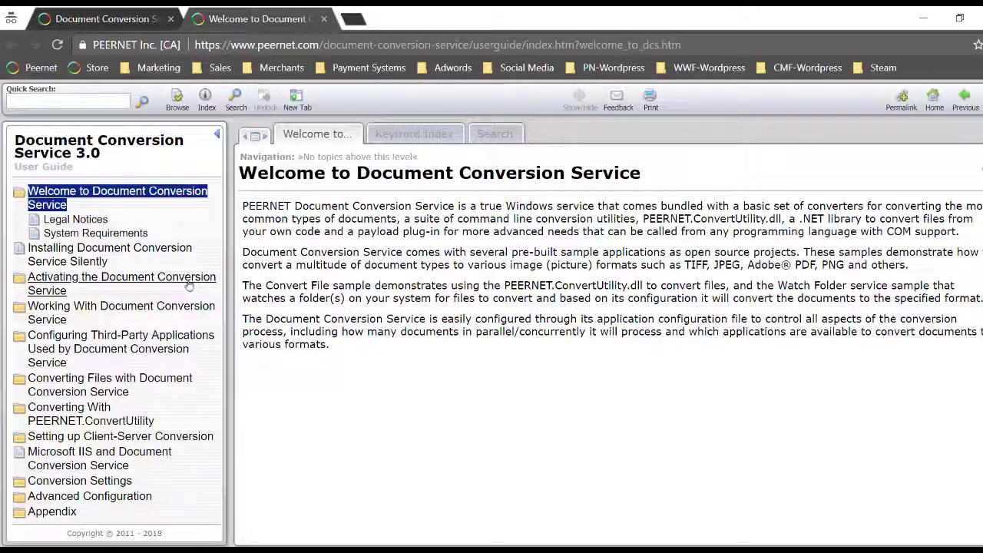
click(188, 282)
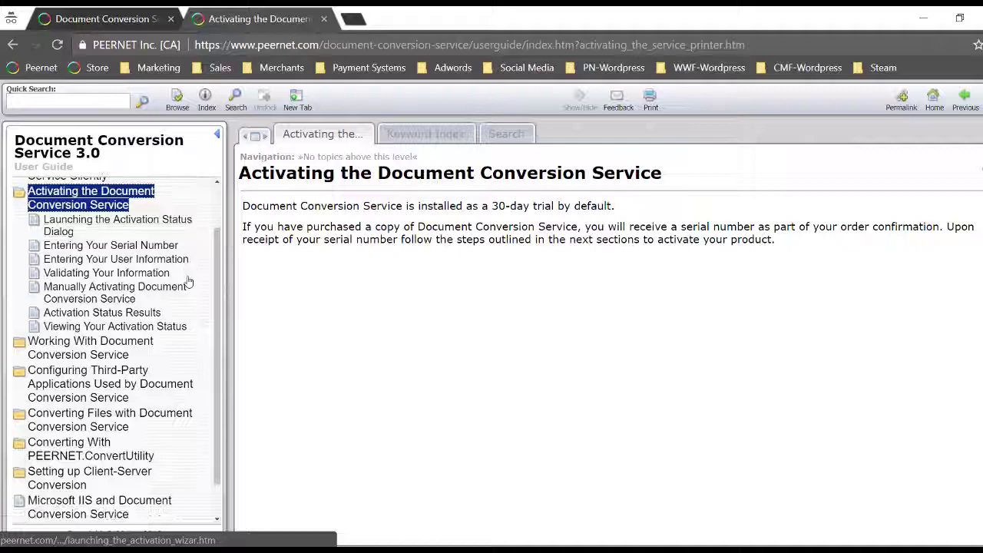
click(176, 286)
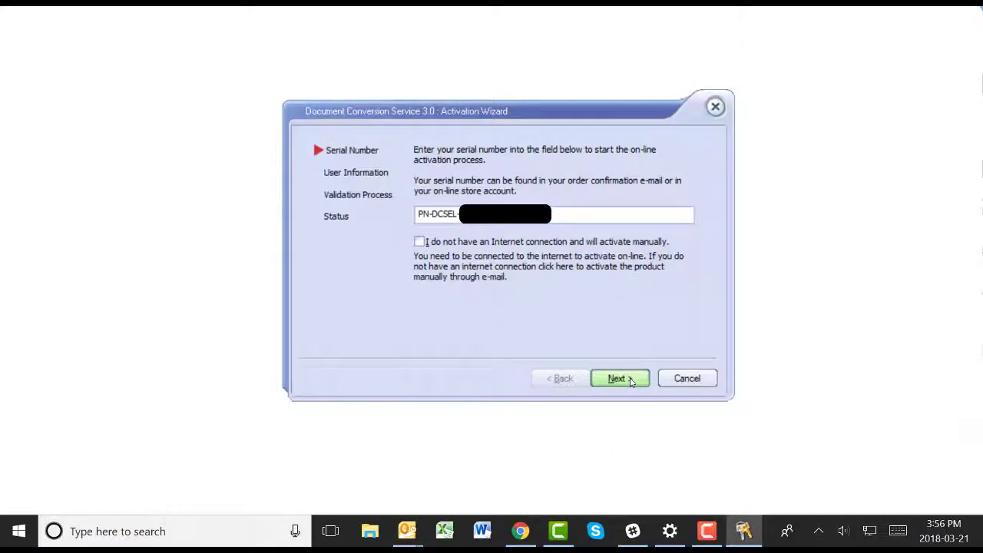
In the Activation Wizard, enter the user's name, organization PEERNET Inc. and the user's e-mail address.
click(630, 381)
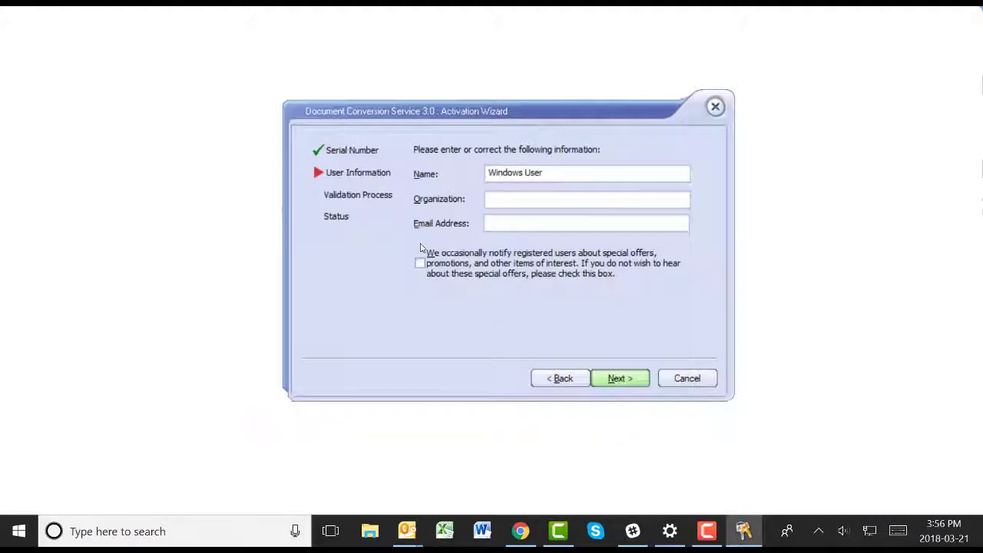
drag(565, 172, 480, 189)
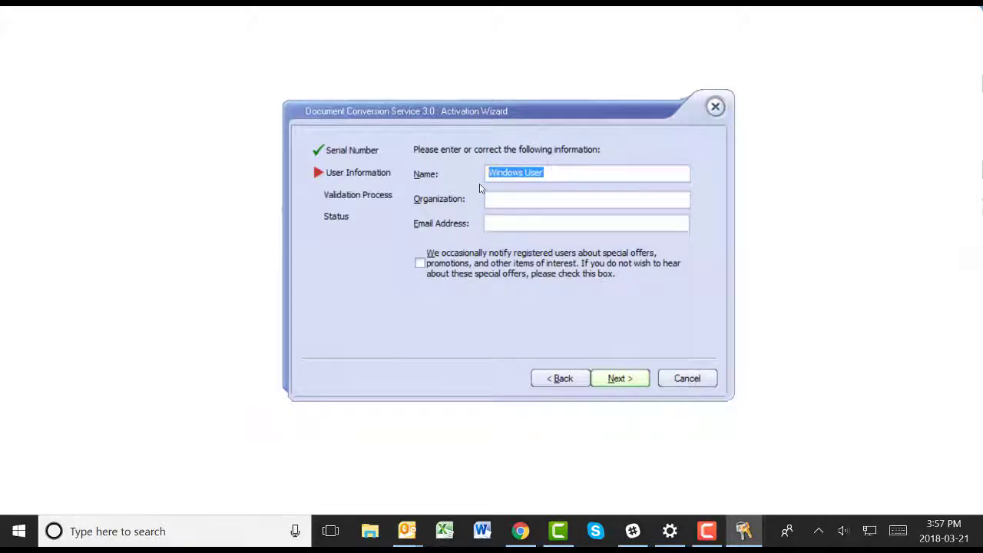
text(John Smith)
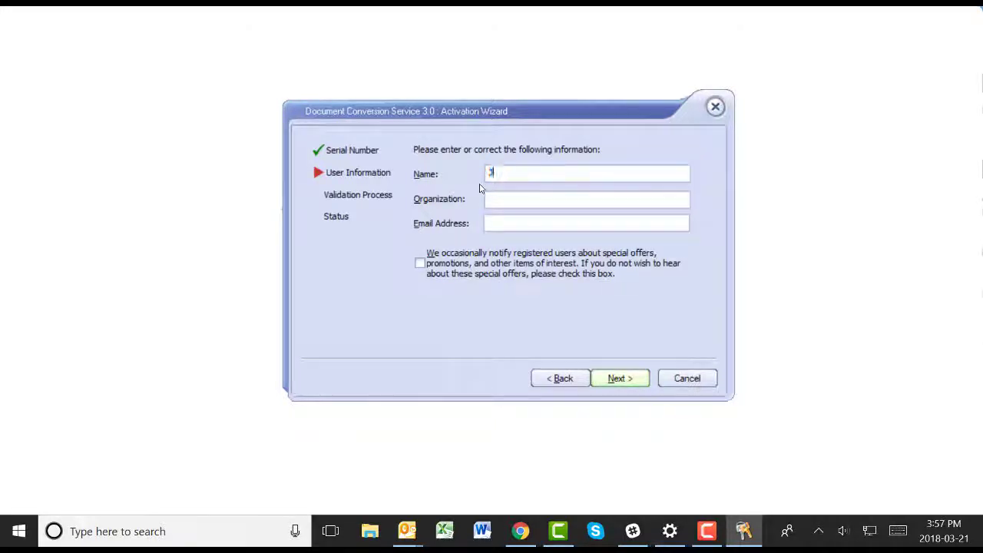
key(Tab)
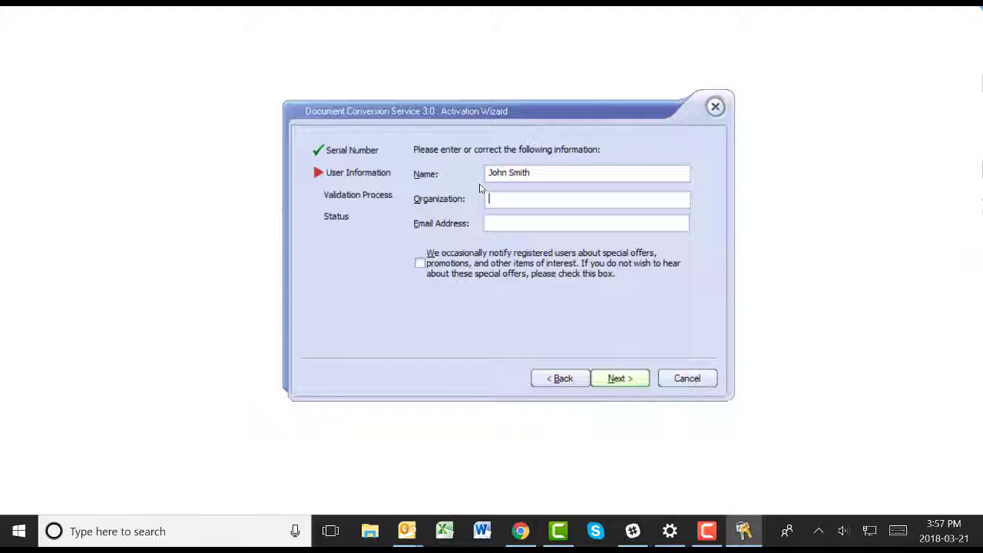
text(PEERNET Inc.)
key(Tab)
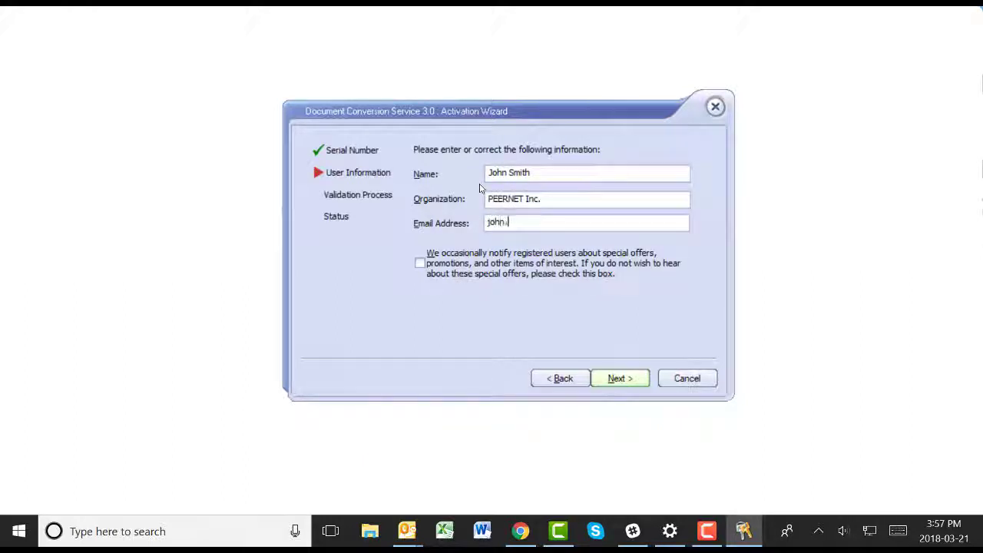
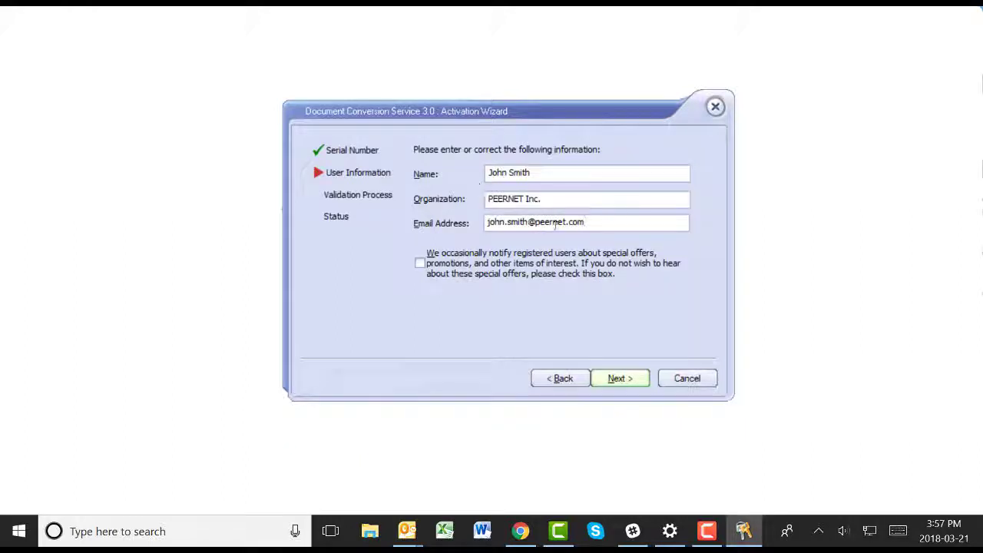
Submit the details, run the online activation, and finish the wizard.
click(618, 378)
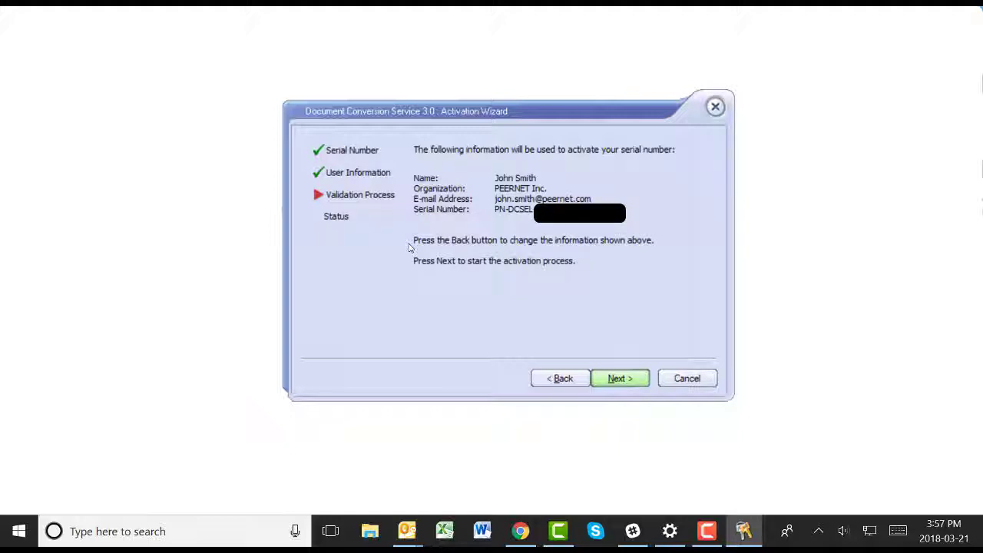
key(Return)
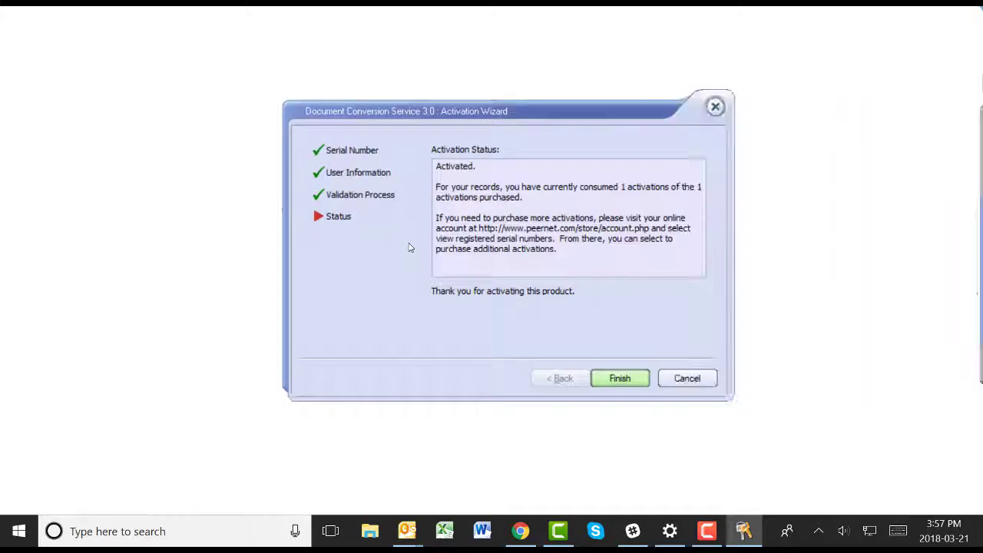
key(Return)
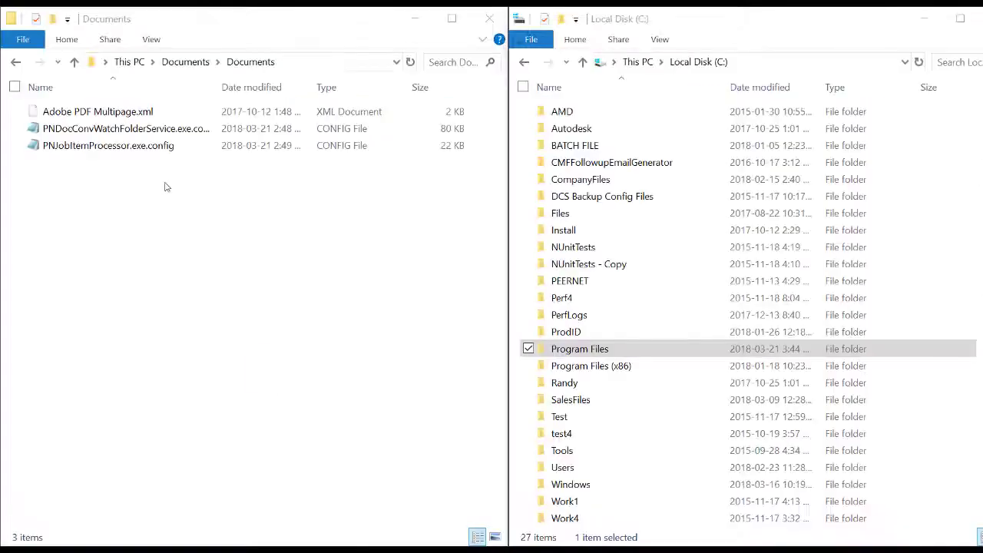
Bring the Documents window with the three backed-up config files into focus.
click(164, 187)
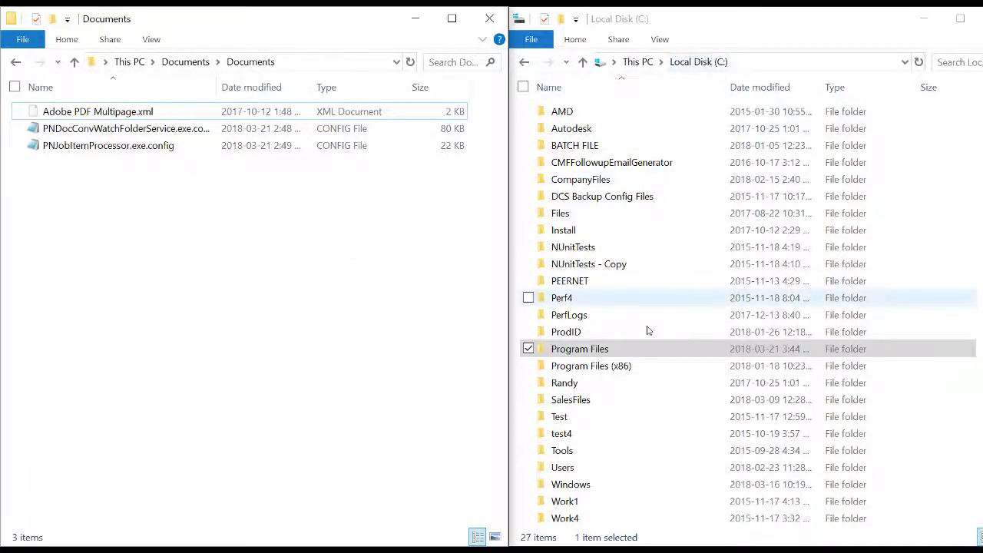
Browse the second window to Program Files\PEERNET Document Conversion Service 3.0\Core.
double_click(613, 350)
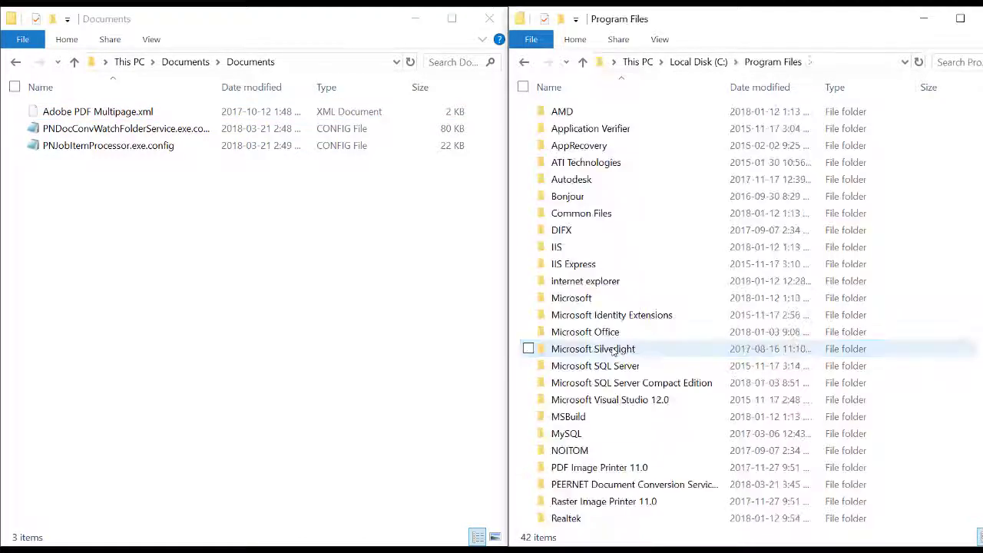
click(656, 490)
double_click(657, 490)
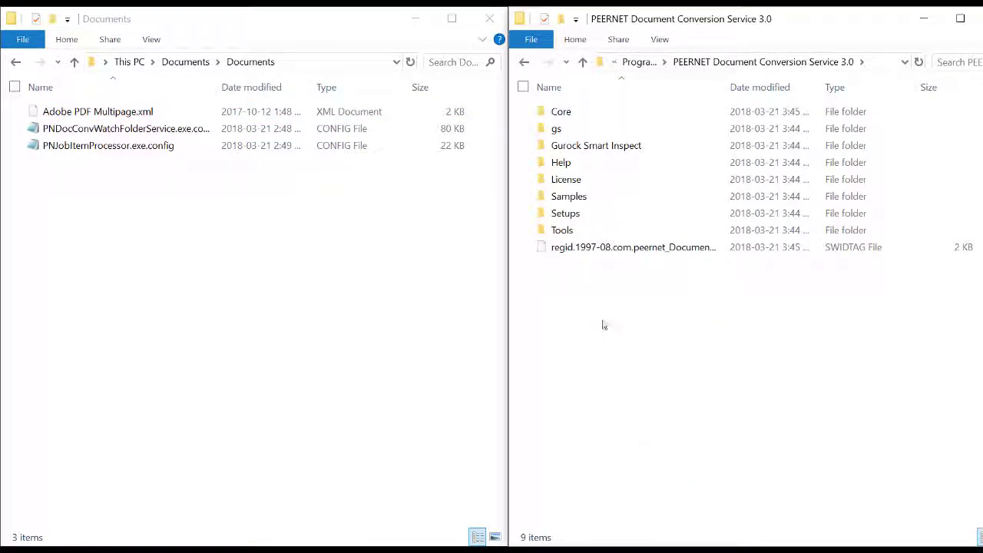
double_click(567, 114)
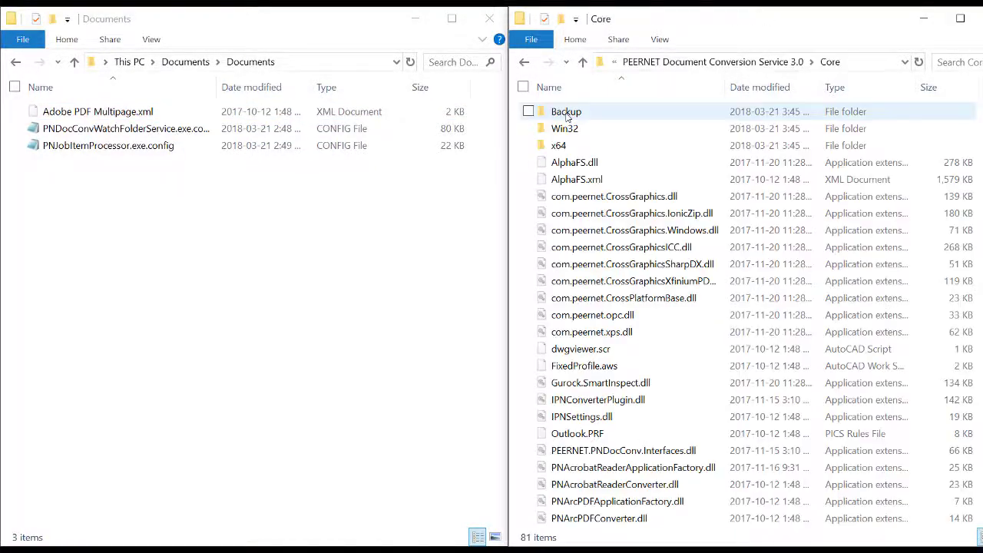
Paste the backed-up PNJobItemProcessor.exe.config into Core, replacing the existing file.
click(85, 146)
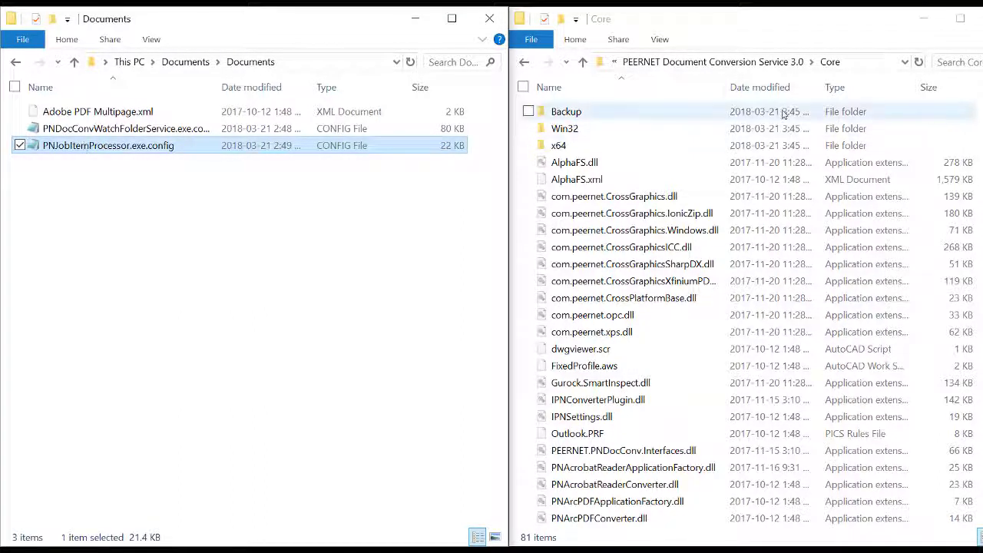
right_click(582, 123)
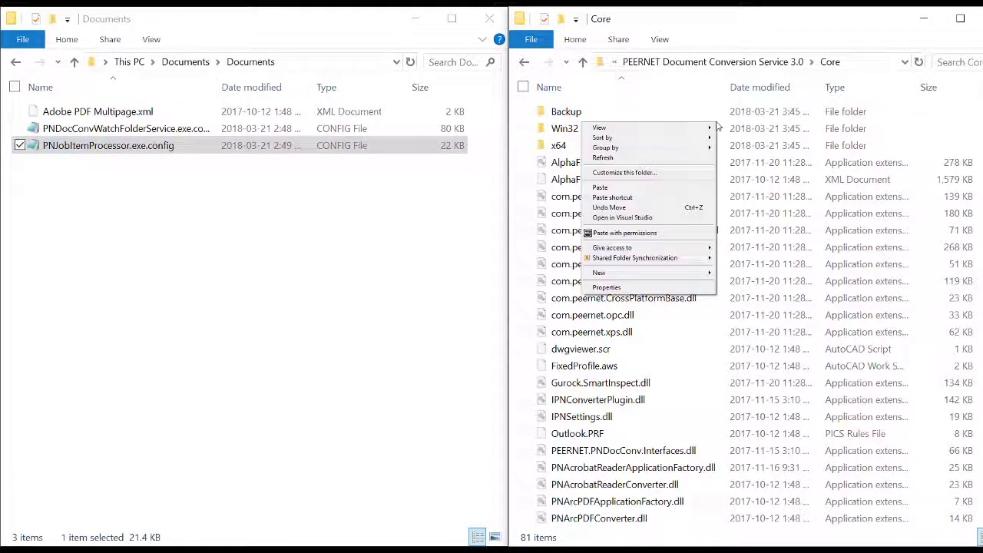
click(679, 187)
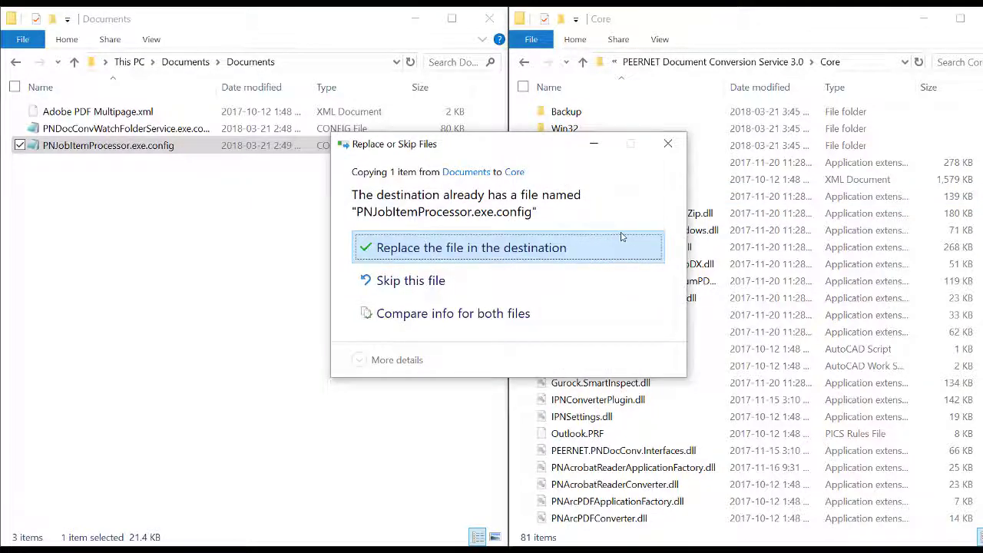
click(614, 250)
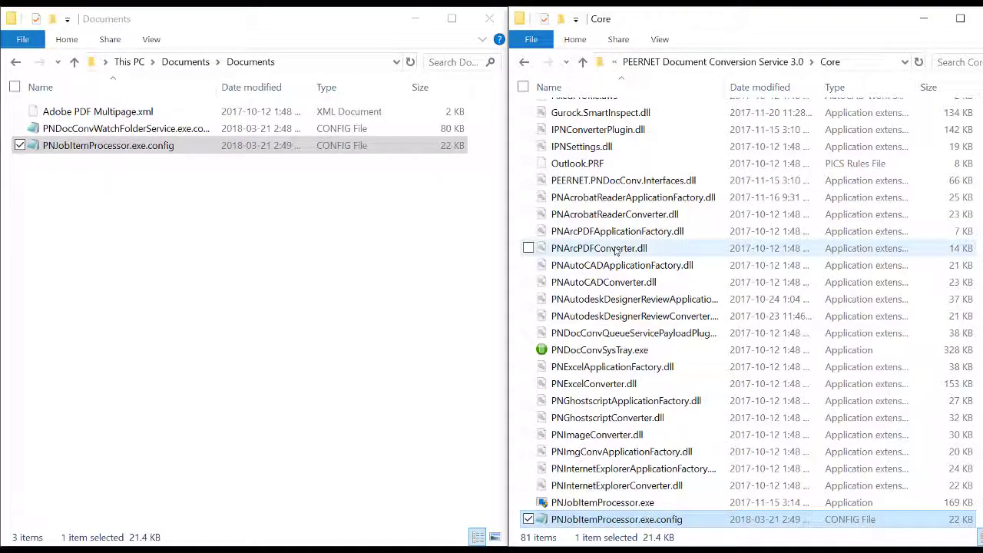
scroll(614, 250, up, 1)
scroll(614, 250, up, 5)
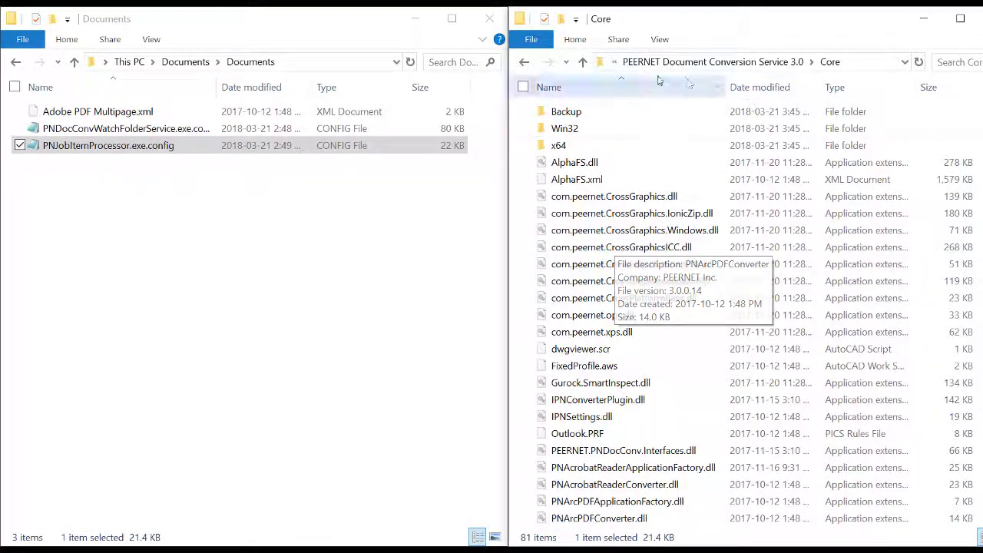
click(614, 63)
Browse from C: to the service's Tools\Watch Folder Service folder.
click(622, 98)
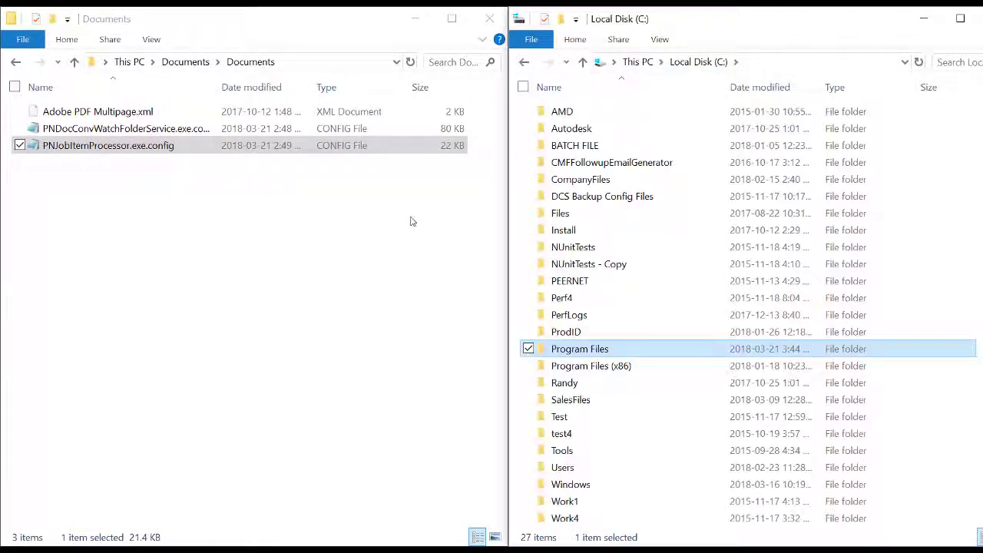
double_click(595, 350)
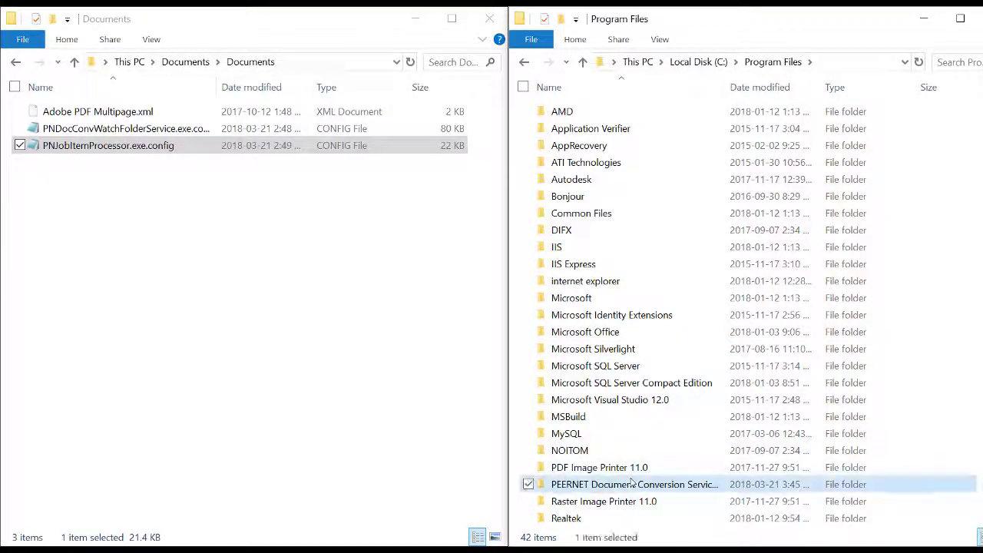
double_click(607, 484)
double_click(566, 229)
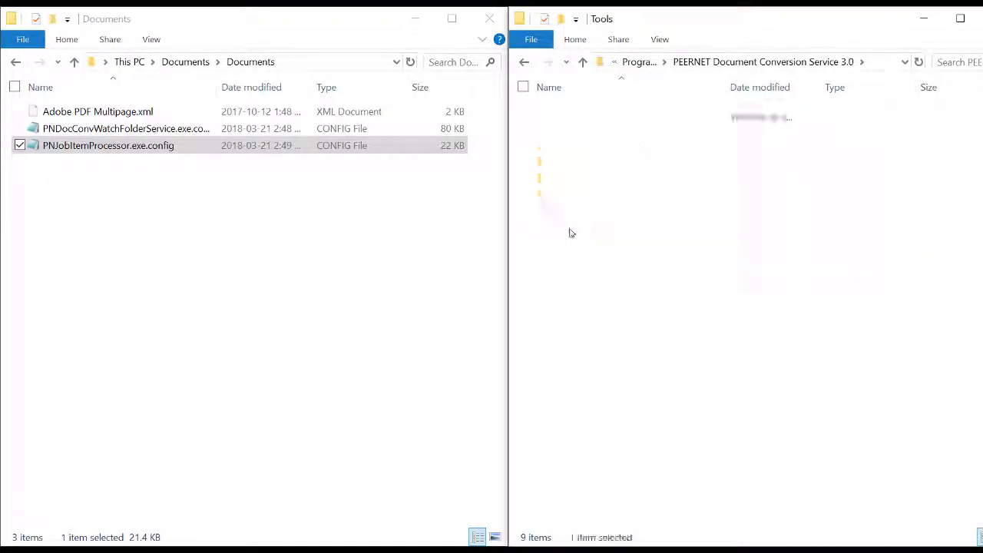
double_click(581, 146)
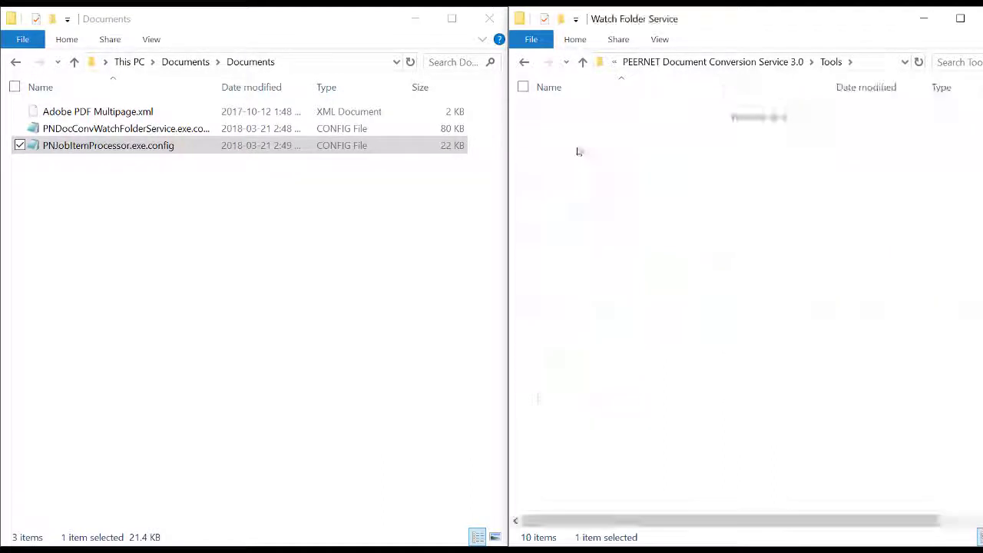
Paste the backed-up PNDocConvWatchFolderService.exe.config there, replacing the old copy, then return to Local Disk (C:).
click(257, 142)
click(256, 129)
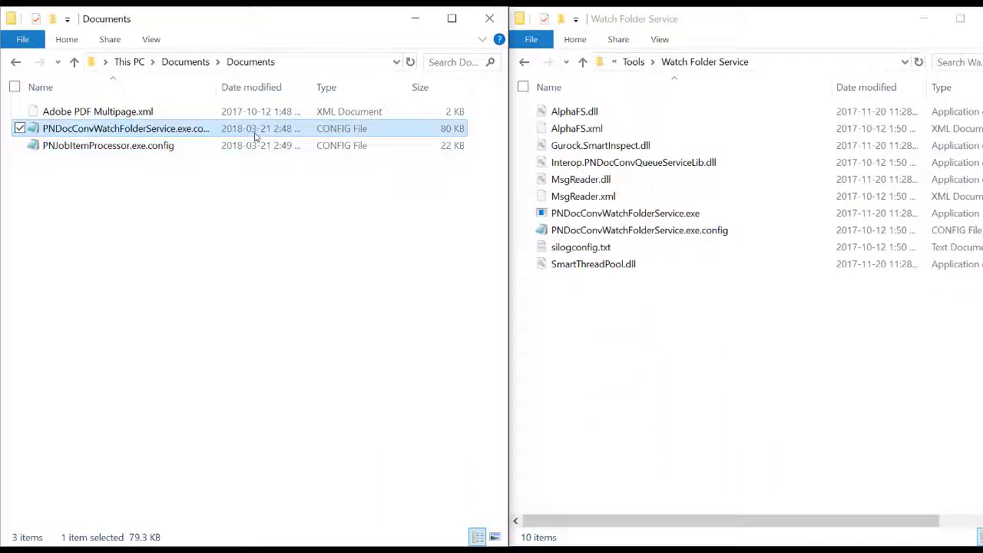
right_click(642, 339)
click(573, 400)
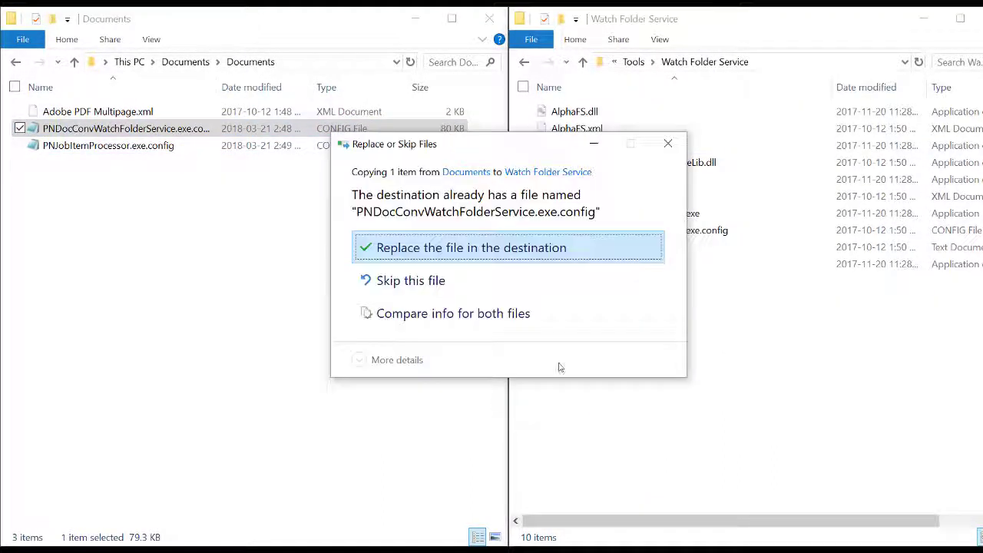
click(546, 248)
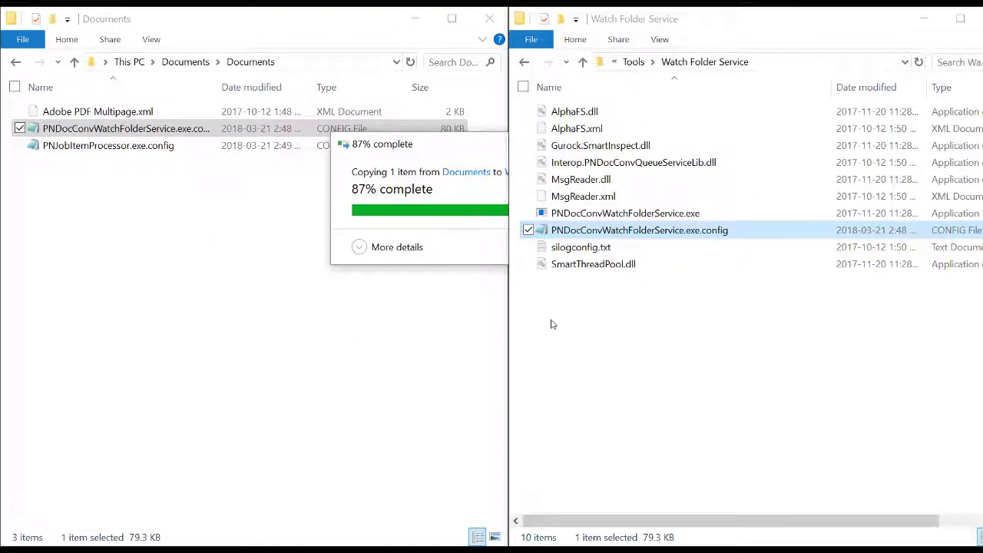
click(614, 62)
click(646, 111)
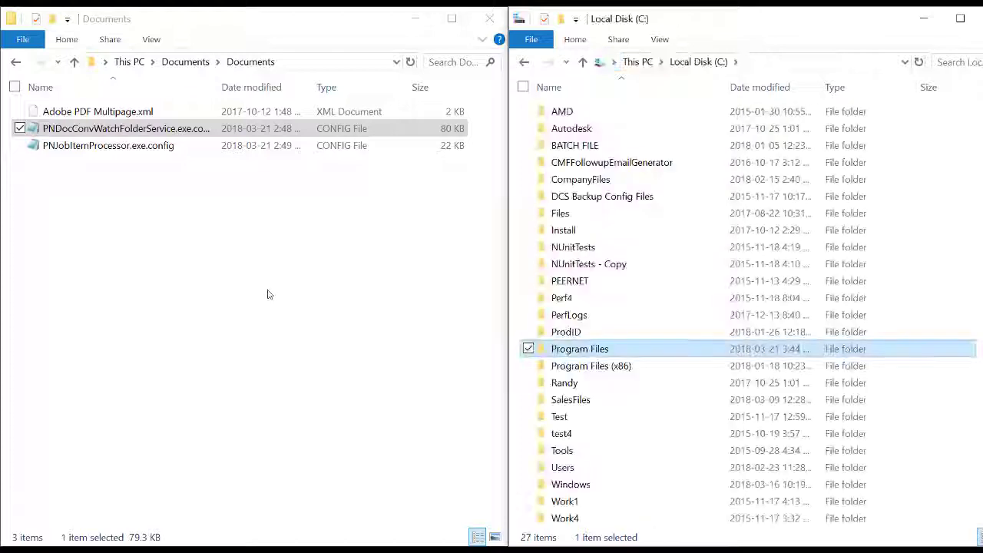
Open the conversion Profiles folder from the Document Conversion Service Start menu group.
key(super)
scroll(118, 426, down, 5)
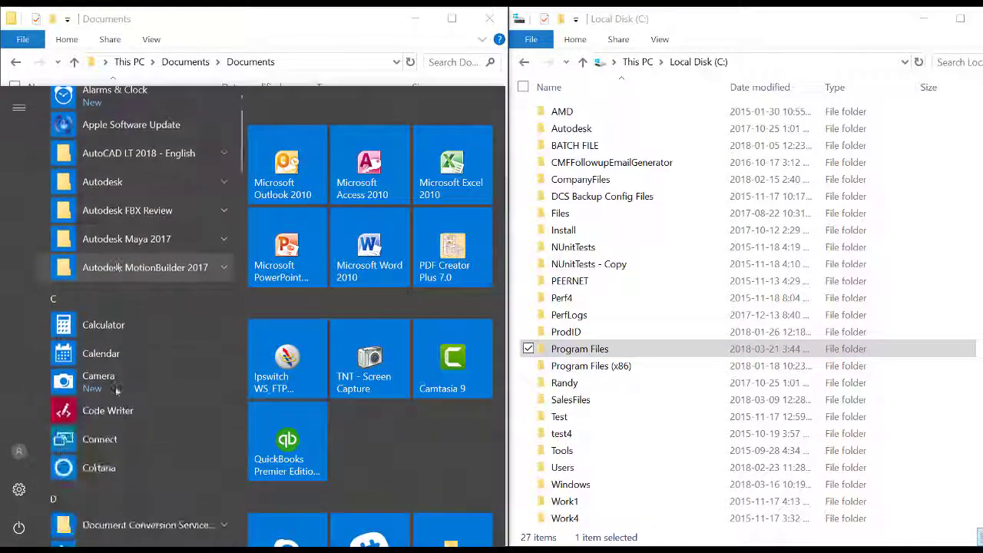
click(119, 442)
scroll(119, 446, down, 3)
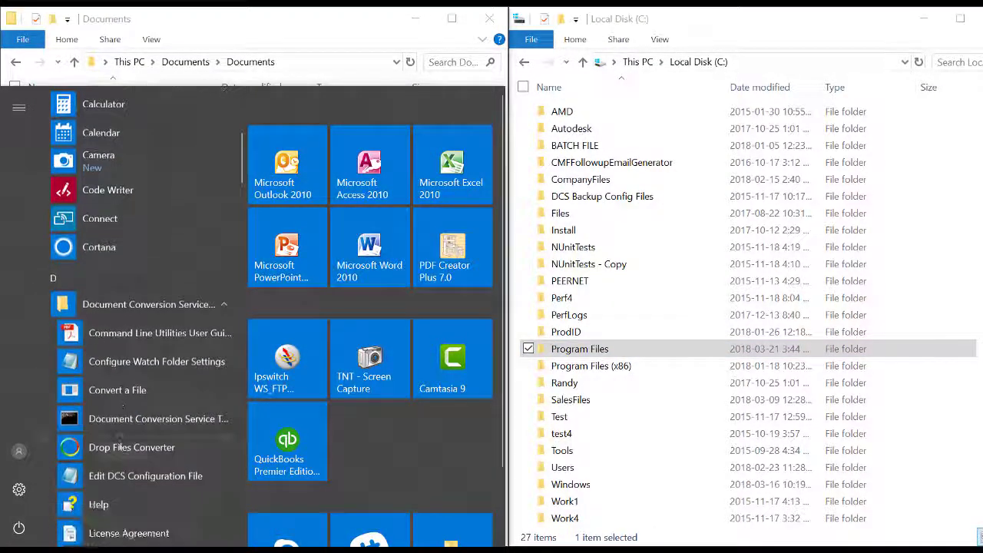
scroll(117, 441, down, 2)
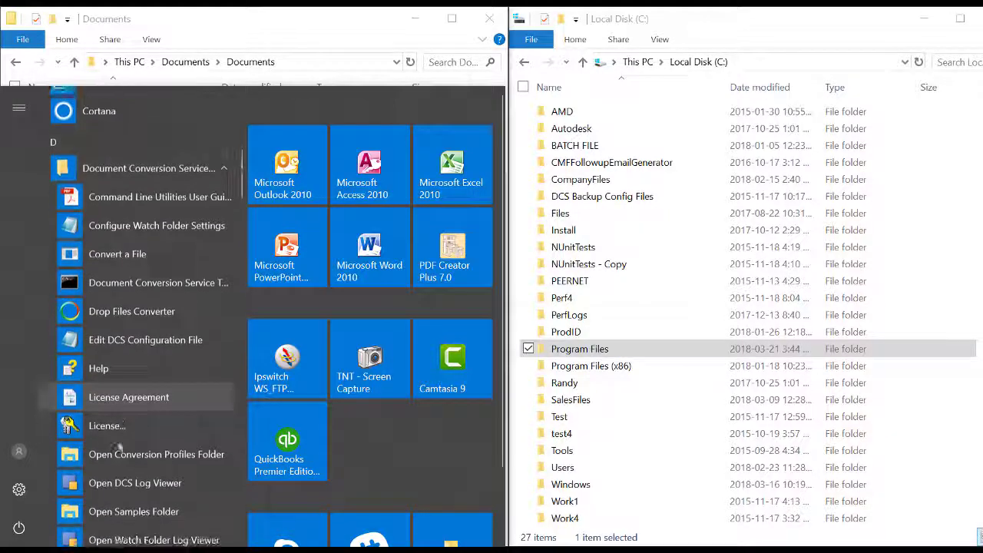
click(117, 458)
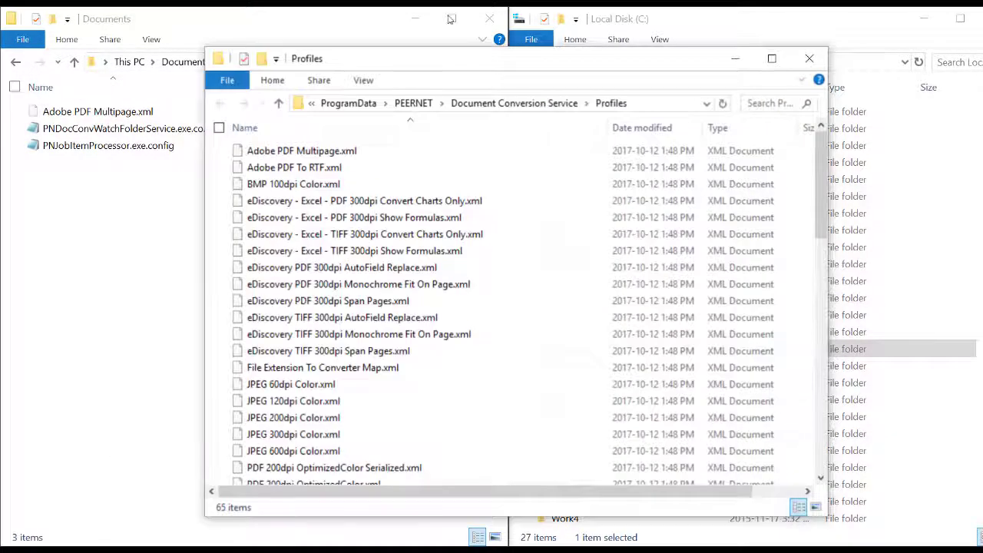
Paste the backed-up Adobe PDF Multipage.xml into Profiles, replacing the existing profile.
drag(394, 65, 655, 53)
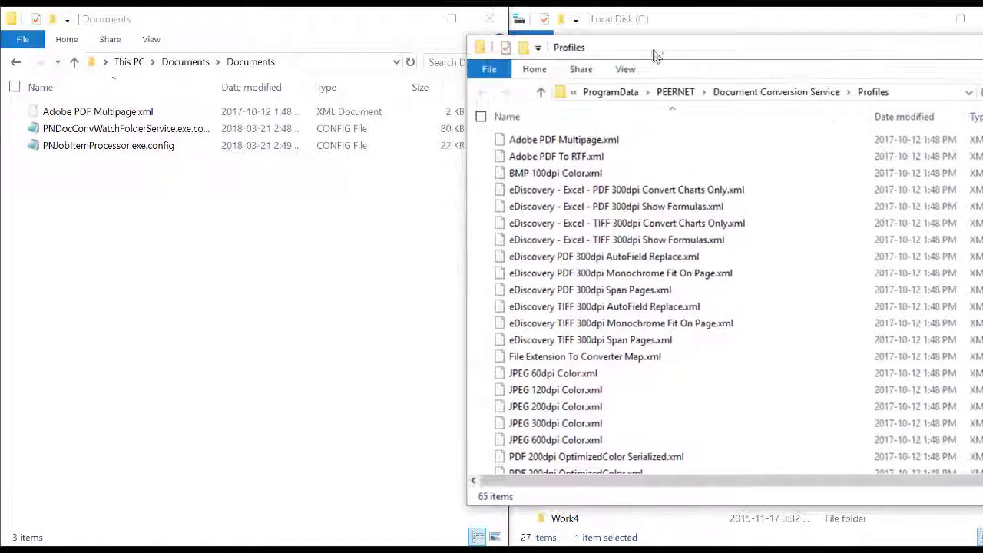
click(116, 111)
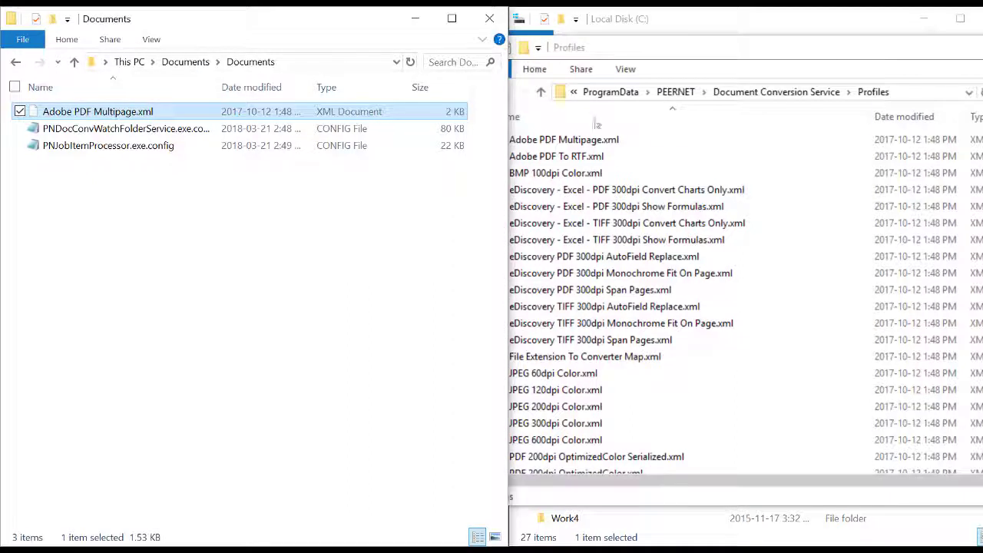
right_click(817, 143)
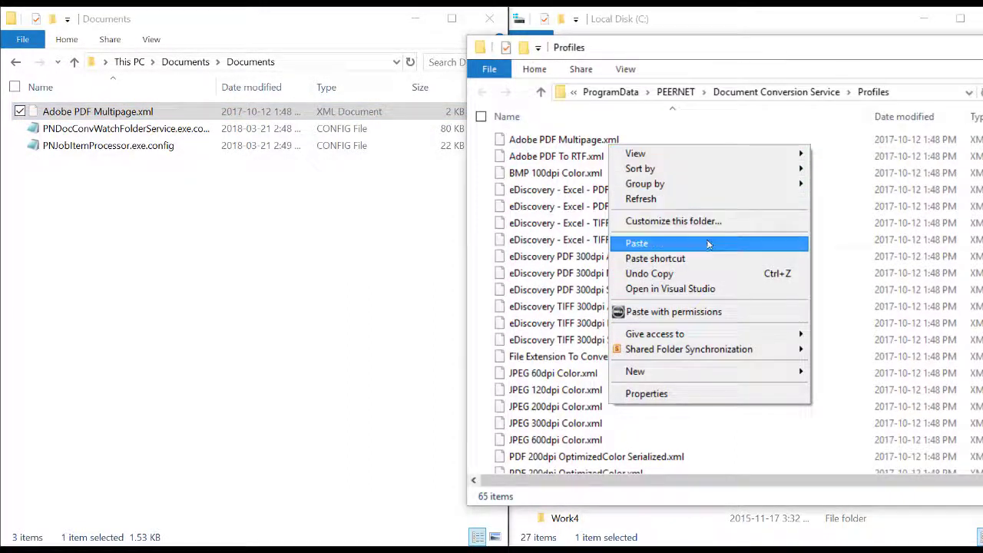
click(675, 244)
click(449, 244)
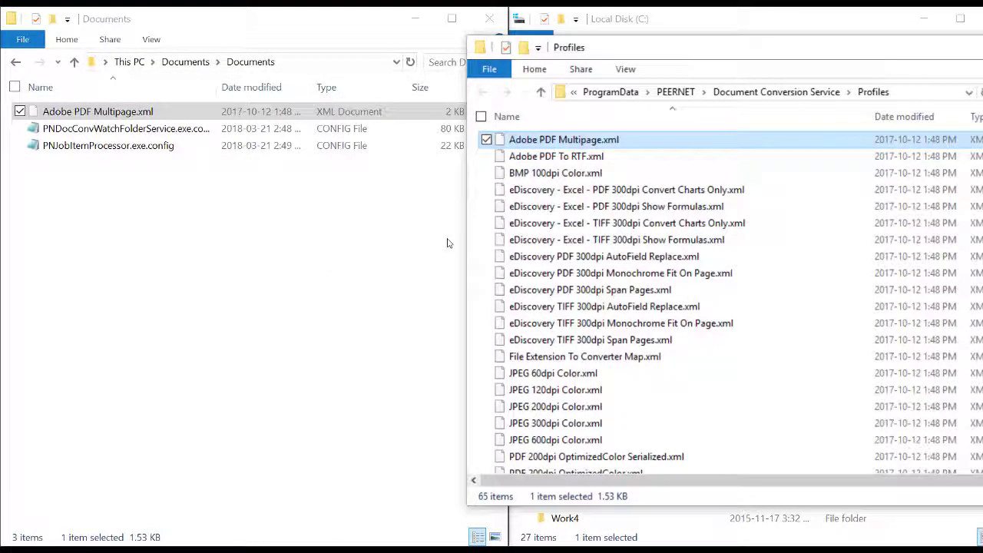
click(441, 250)
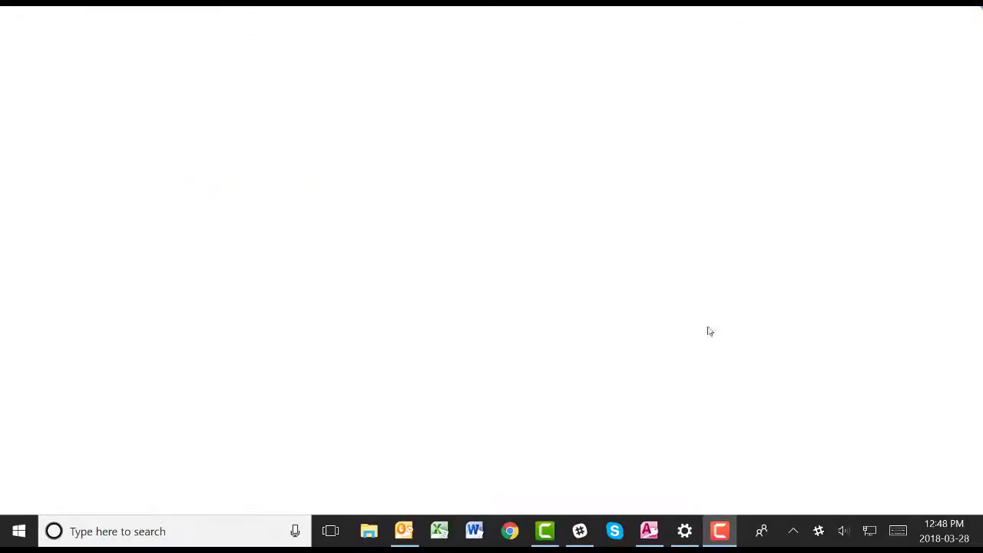
Start the service with Run Conversion Service from the green PEERNET tray icon.
click(795, 531)
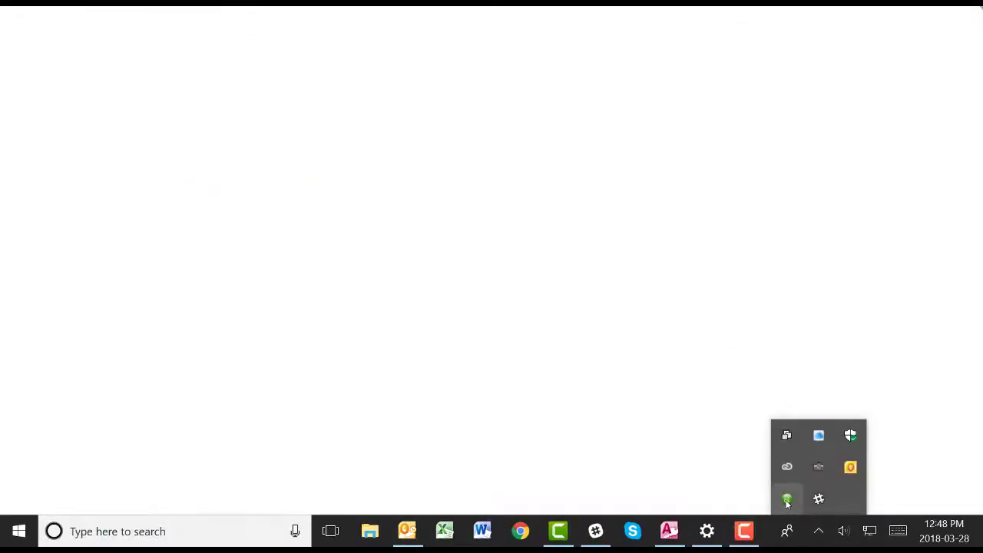
right_click(786, 500)
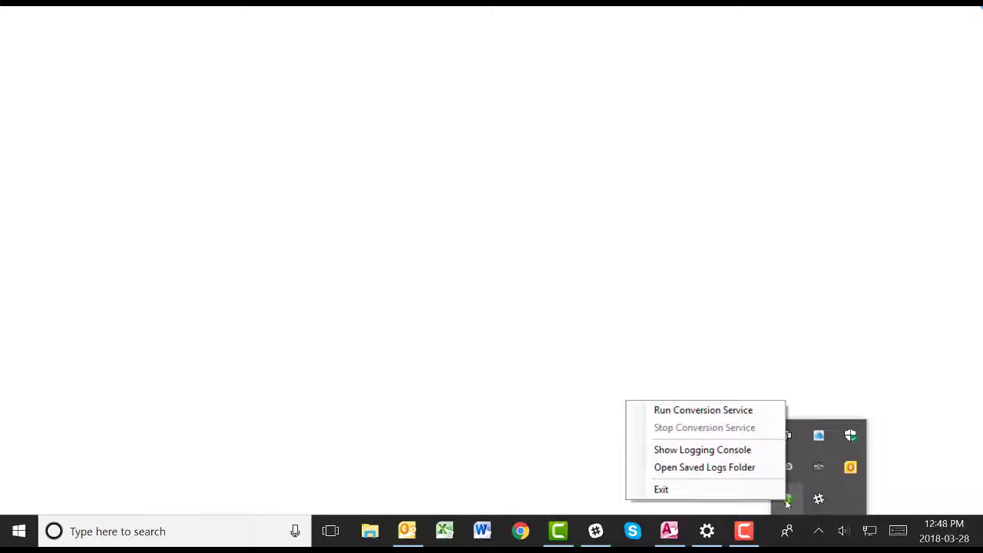
click(699, 410)
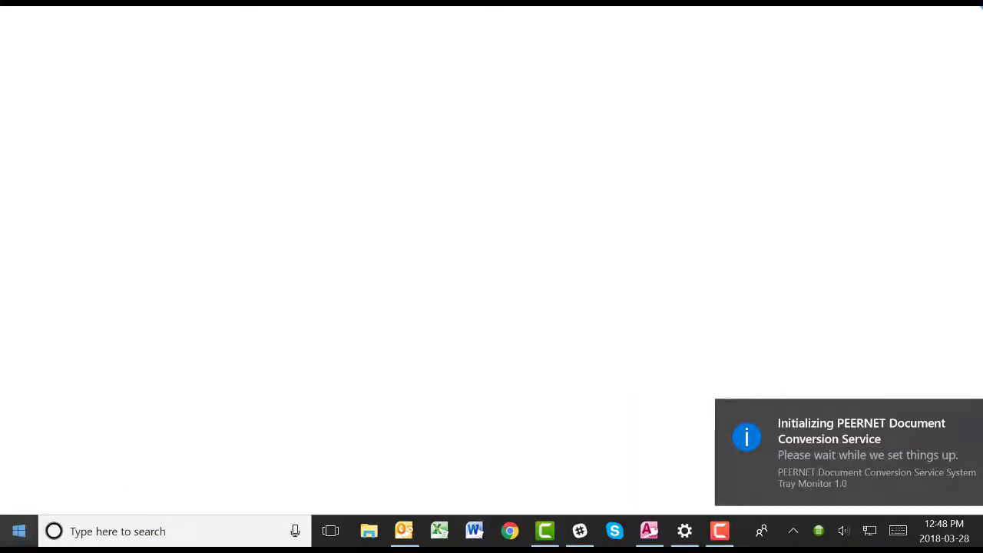
click(19, 531)
Start the Watch Folder Service from the Document Conversion Service Start menu group.
scroll(122, 406, down, 3)
click(122, 410)
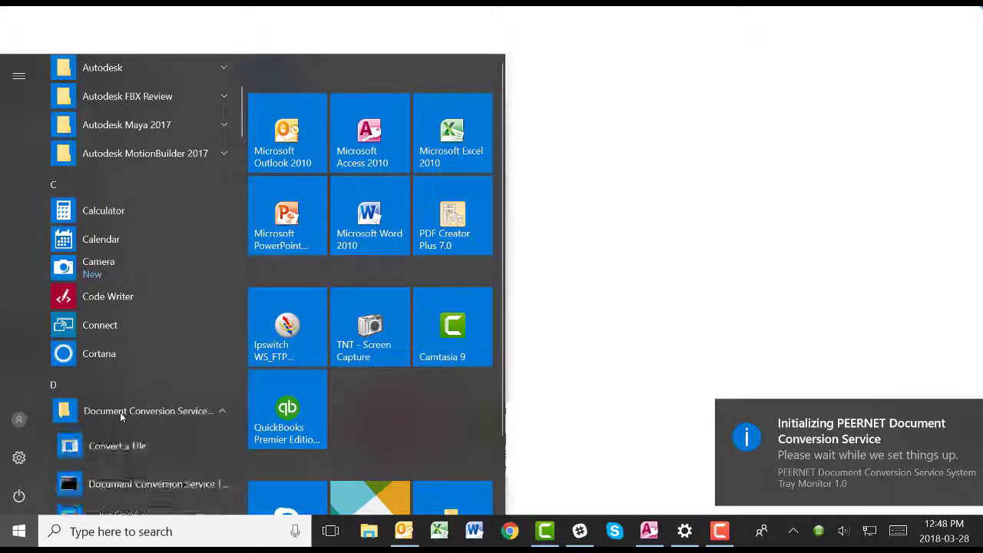
scroll(120, 412, down, 5)
scroll(122, 410, down, 3)
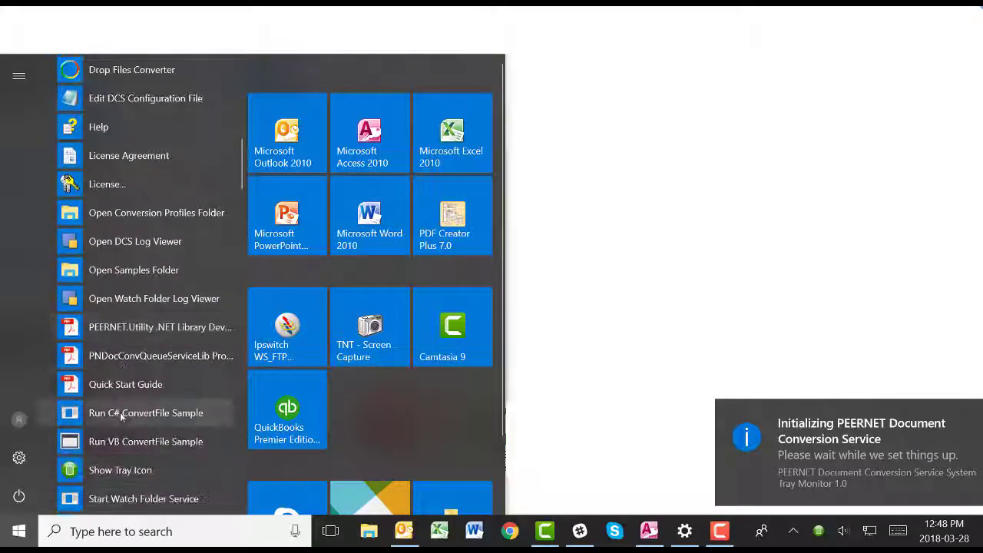
click(123, 430)
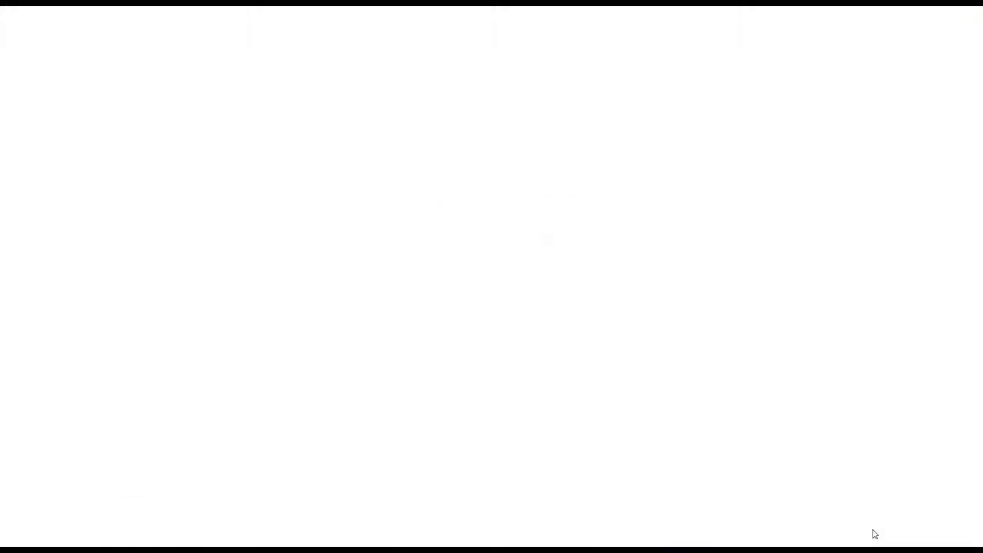
Launch the License tool from the same Start menu group.
key(super)
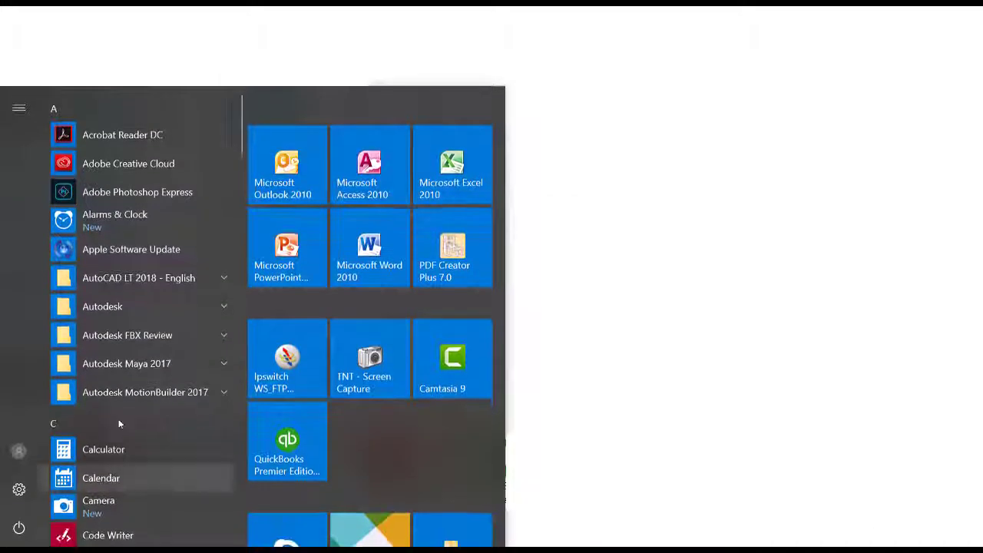
scroll(129, 381, down, 5)
click(132, 373)
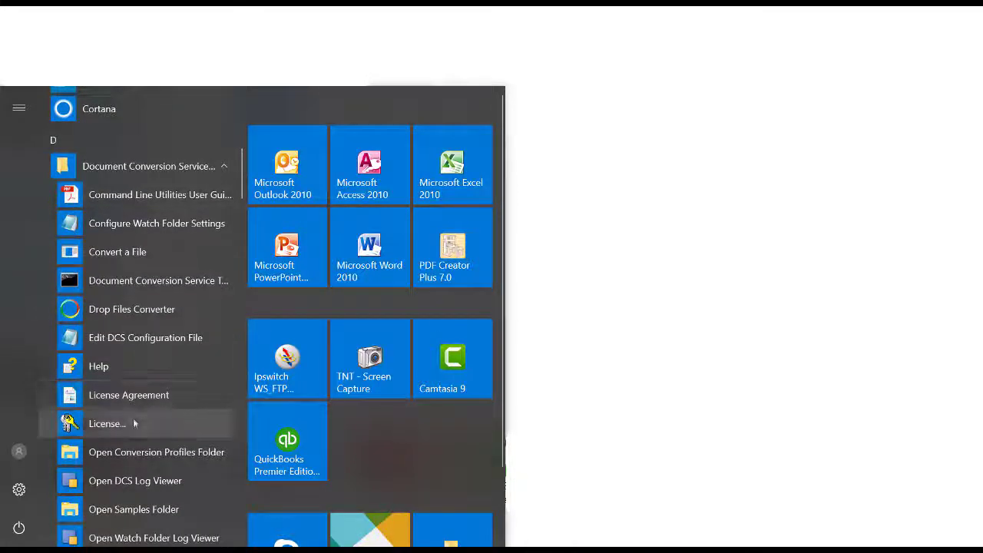
click(134, 424)
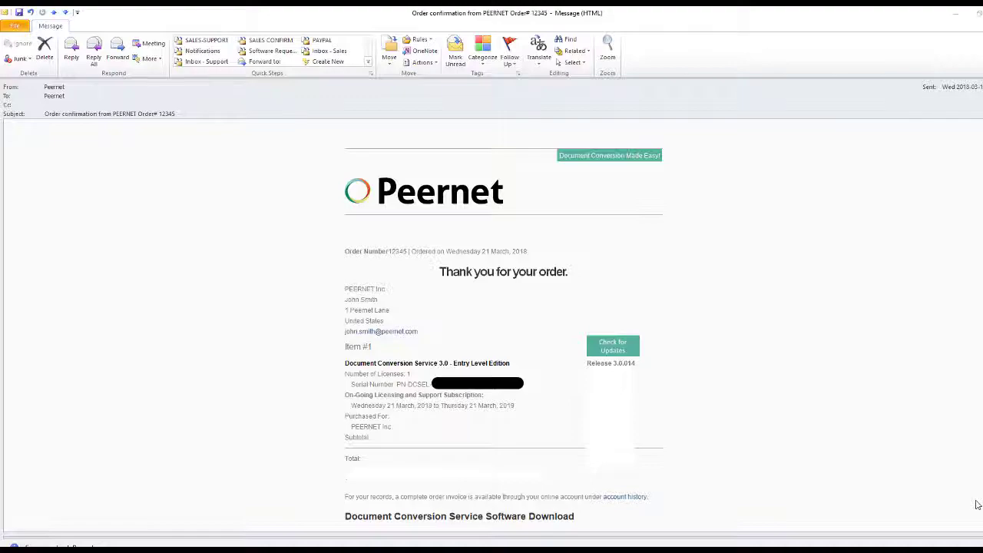
Scroll to the On-Going Licensing section and follow the 'online account' link.
scroll(977, 504, down, 10)
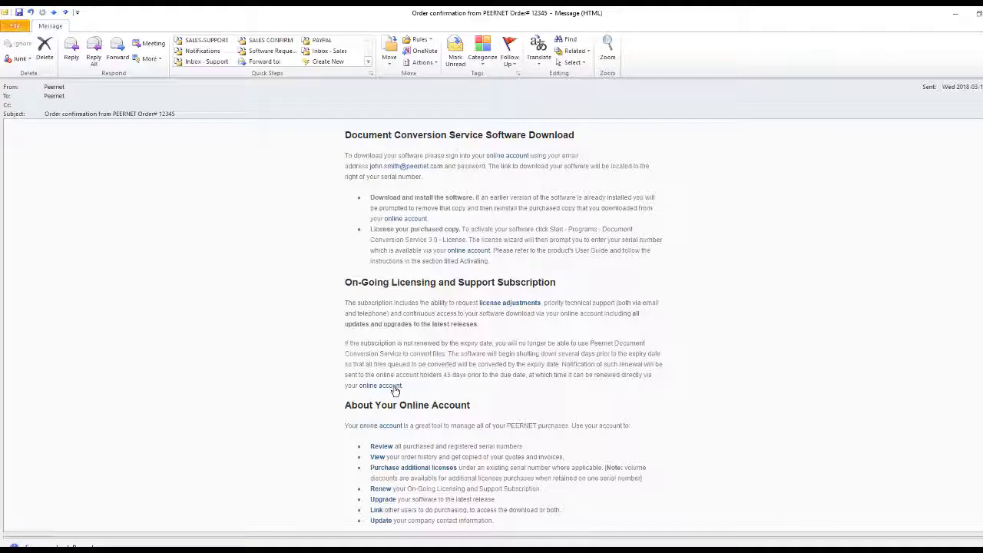
click(394, 387)
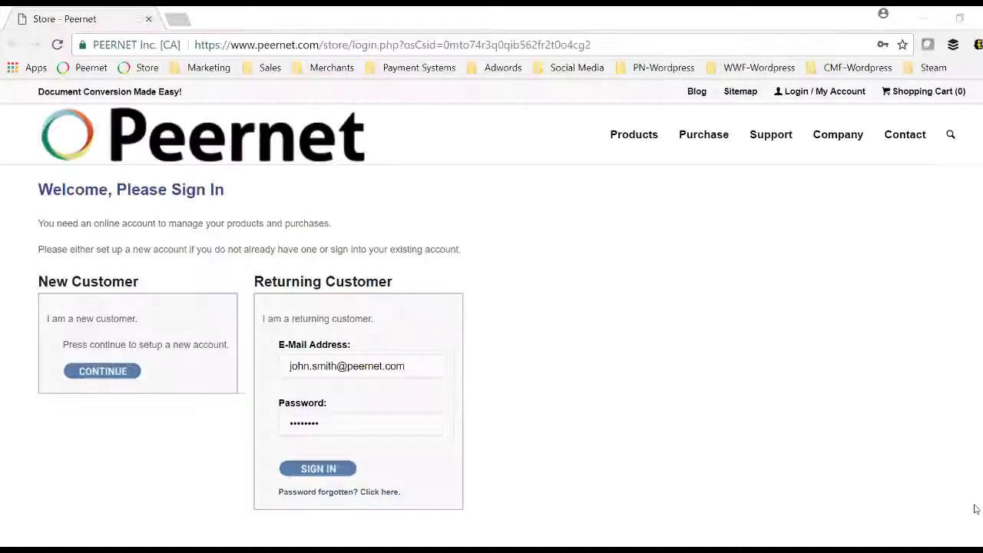
Sign in to Peernet Store, add the support subscription renewal to the cart, and open My Account.
click(439, 369)
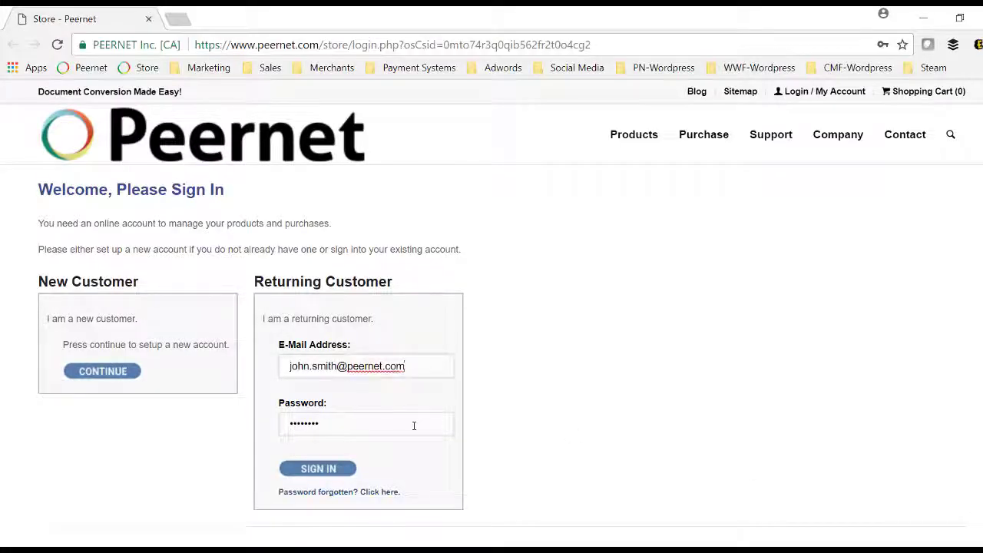
click(414, 425)
click(353, 476)
click(353, 476)
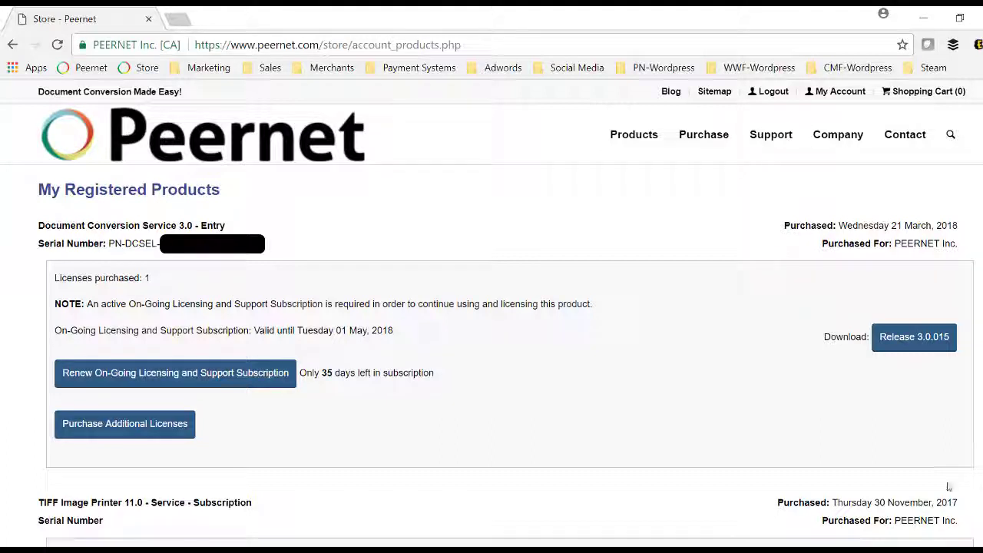
click(153, 389)
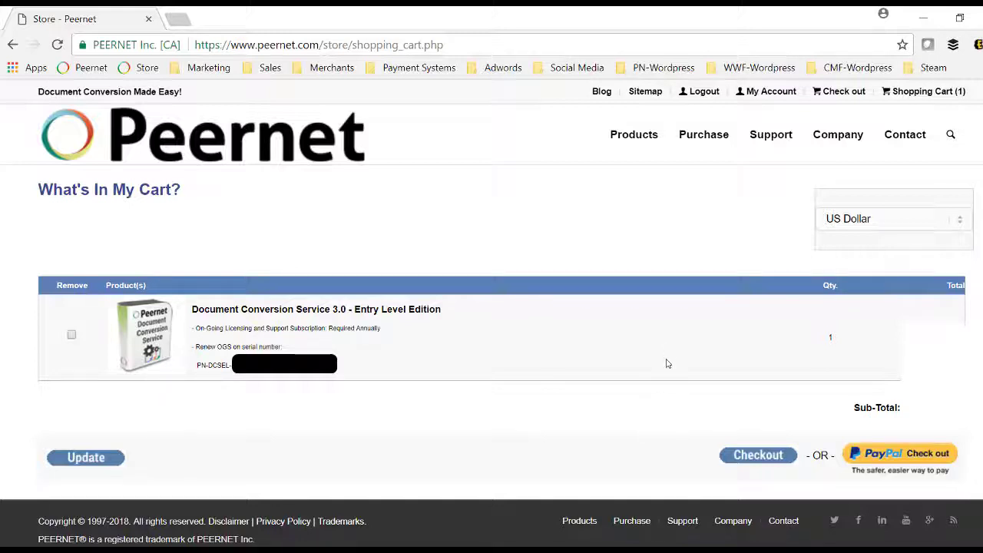
click(777, 94)
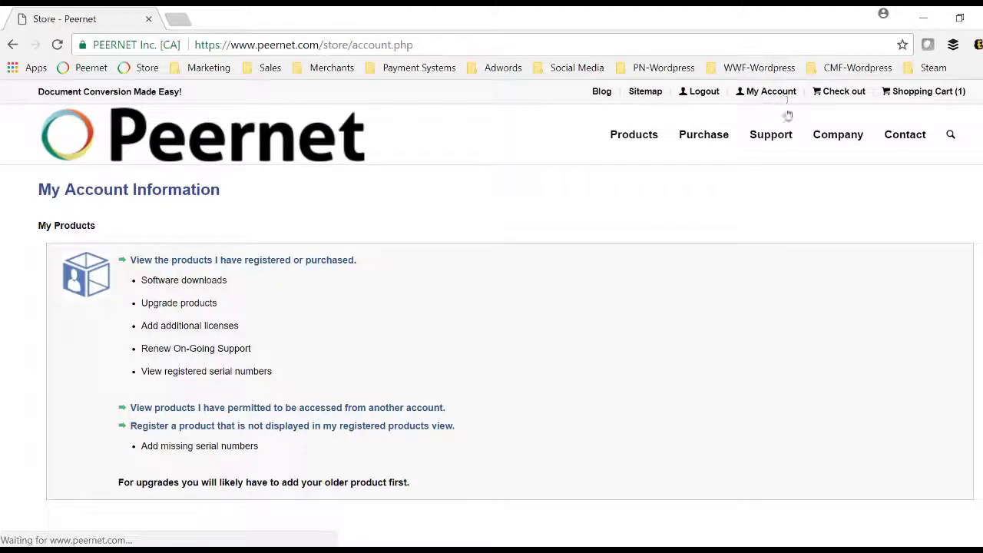